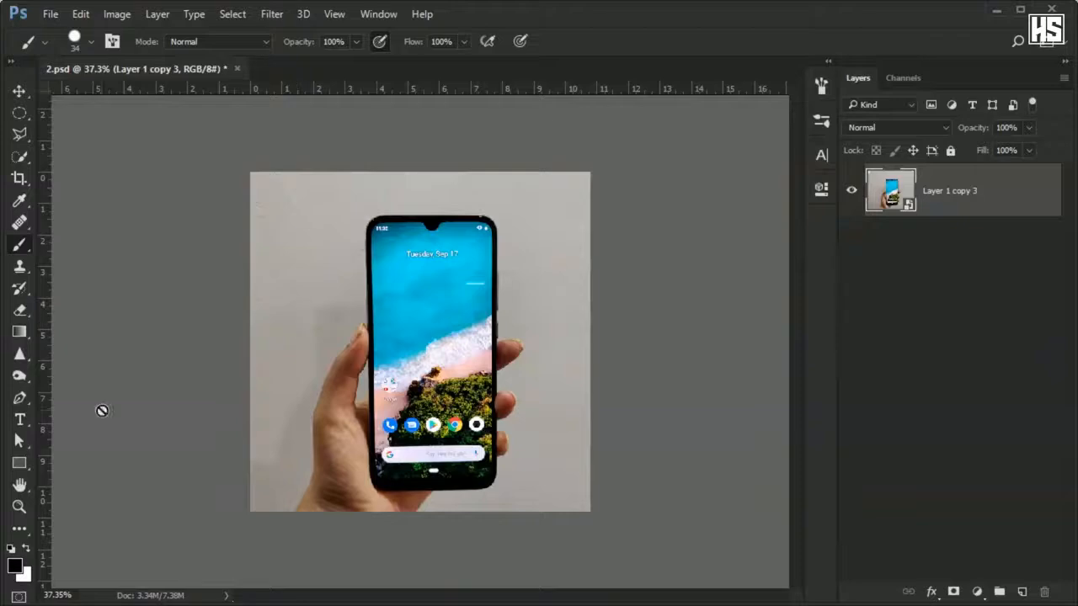
Step: With the Pen tool, trace a path from the wrist up the outer edge of the hand and thumb to the phone
click(20, 399)
scroll(286, 560, up, 10)
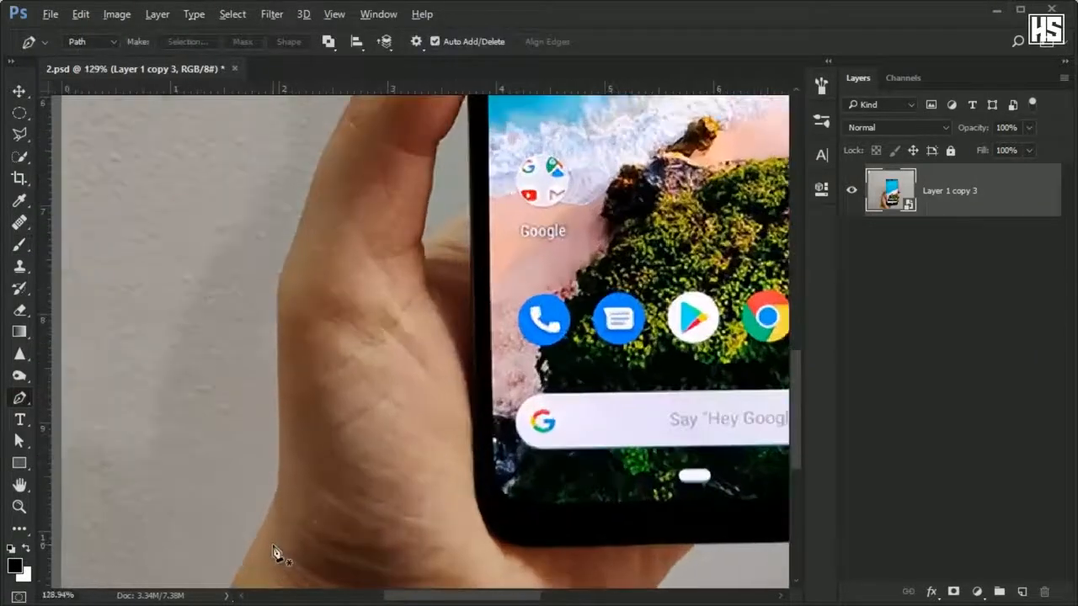
scroll(290, 446, down, 3)
scroll(295, 383, up, 5)
click(328, 341)
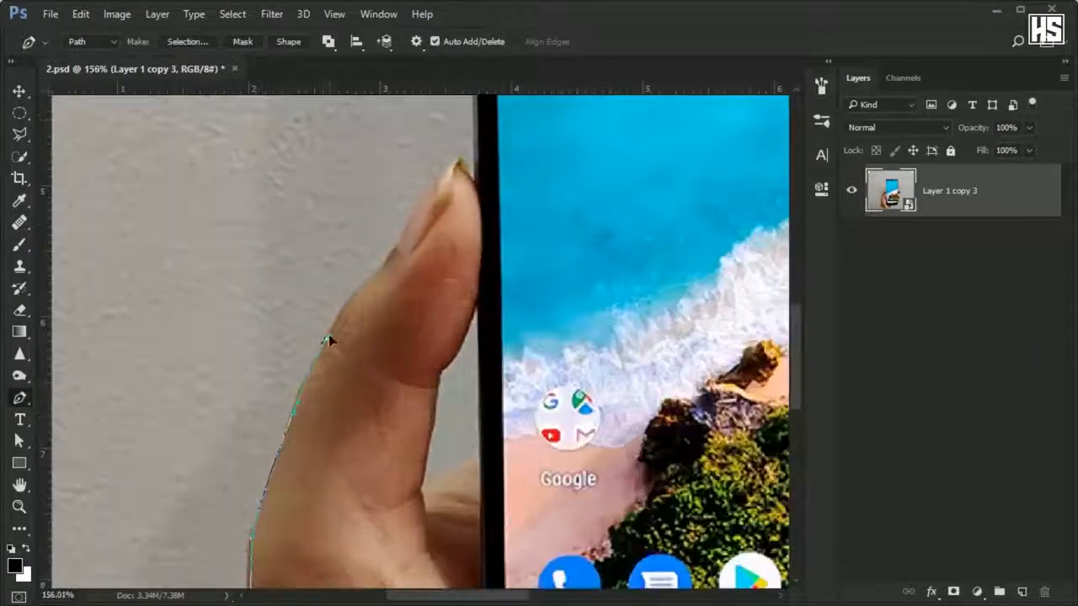
drag(384, 264, 391, 255)
scroll(391, 255, up, 5)
drag(469, 174, 477, 173)
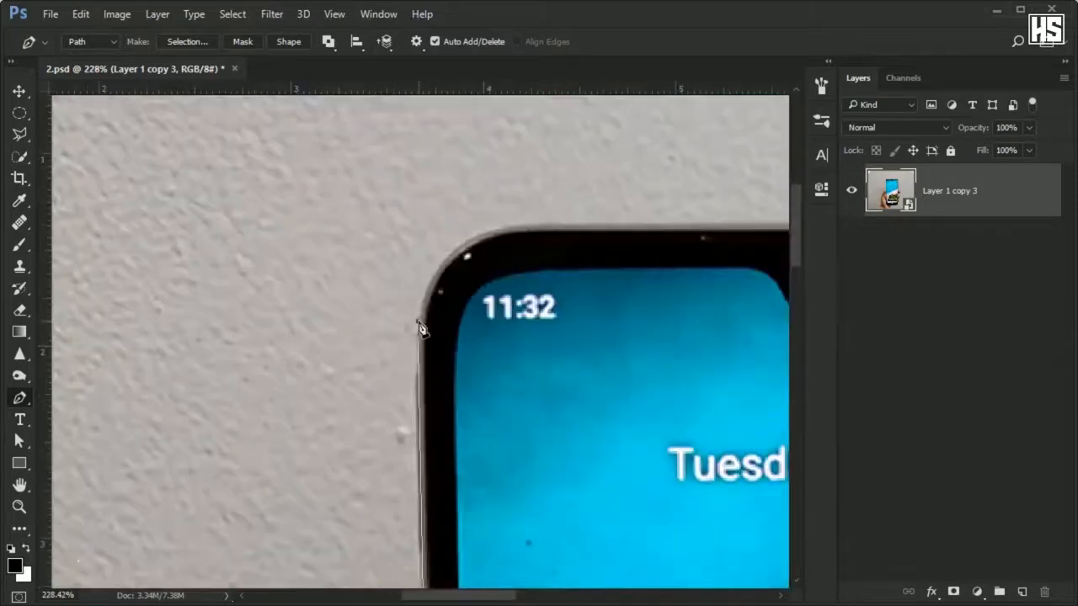
Step: Continue the path around the phone's two upper corners and down its side-button edge to the first fingertip
drag(484, 236, 560, 234)
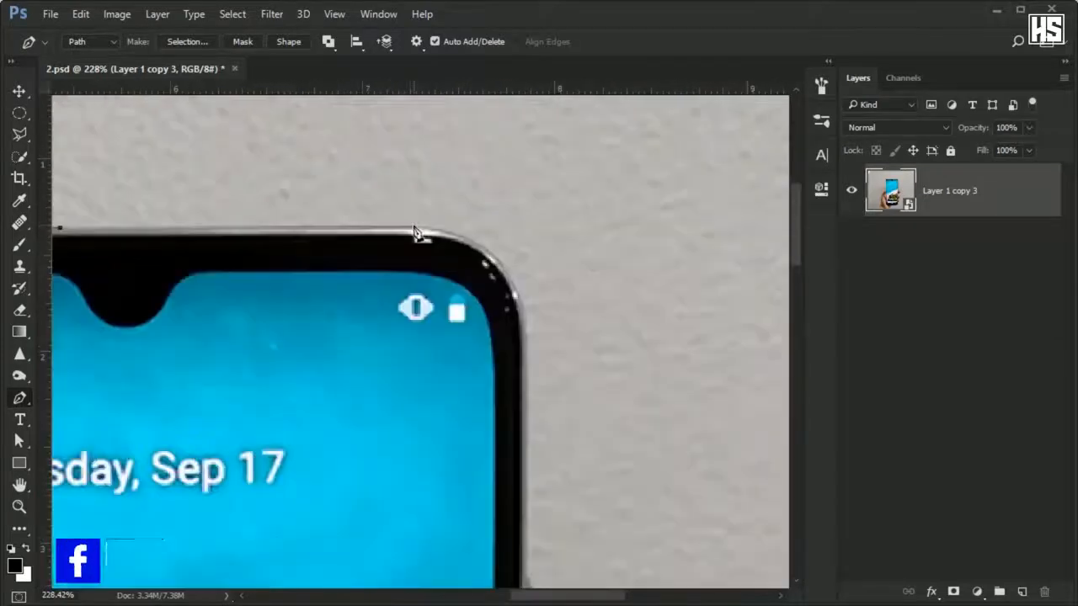
drag(508, 271, 520, 286)
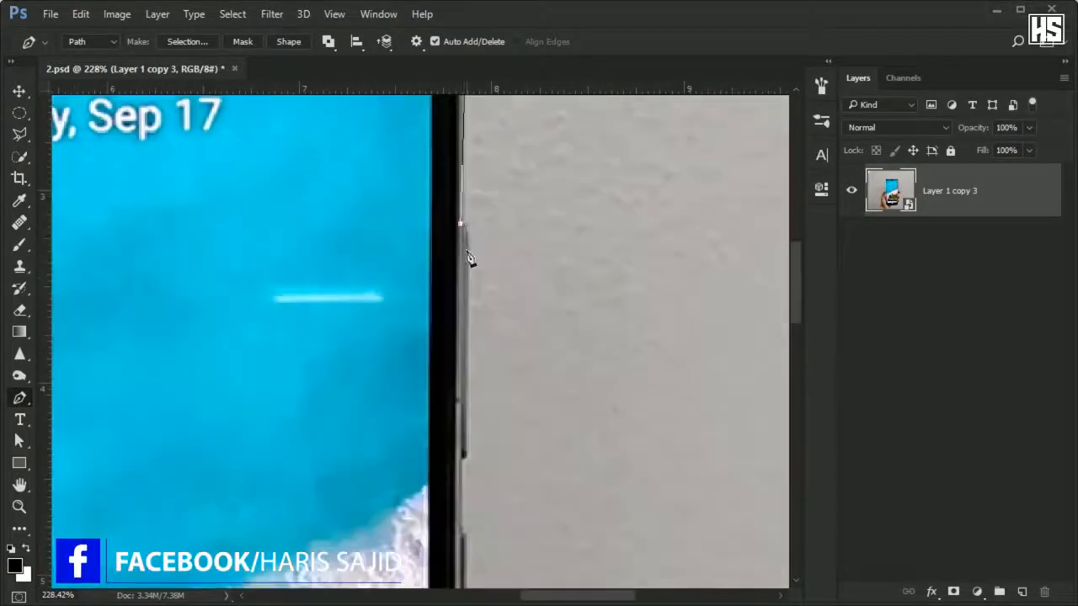
click(463, 497)
scroll(469, 505, down, 3)
click(440, 533)
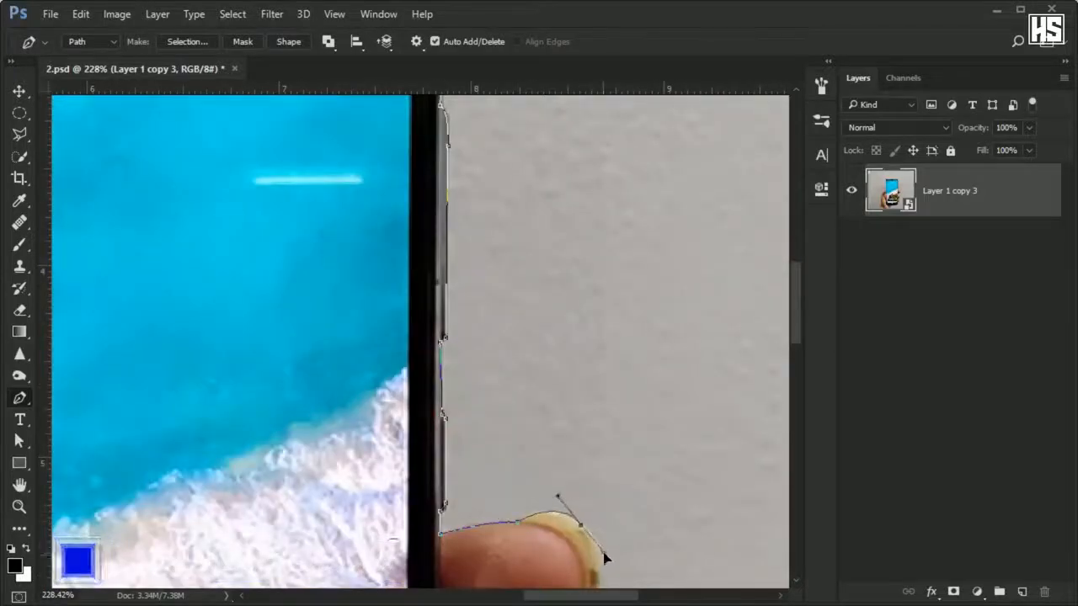
Step: Trace the path around the first two fingertips and the strip of phone edge between them
scroll(605, 557, down, 3)
click(539, 439)
drag(407, 551, 407, 404)
click(390, 404)
click(392, 539)
drag(449, 529, 500, 397)
click(466, 432)
drag(392, 539, 360, 348)
Step: Extend the path around the third fingertip and the phone's lower-right corner
click(400, 423)
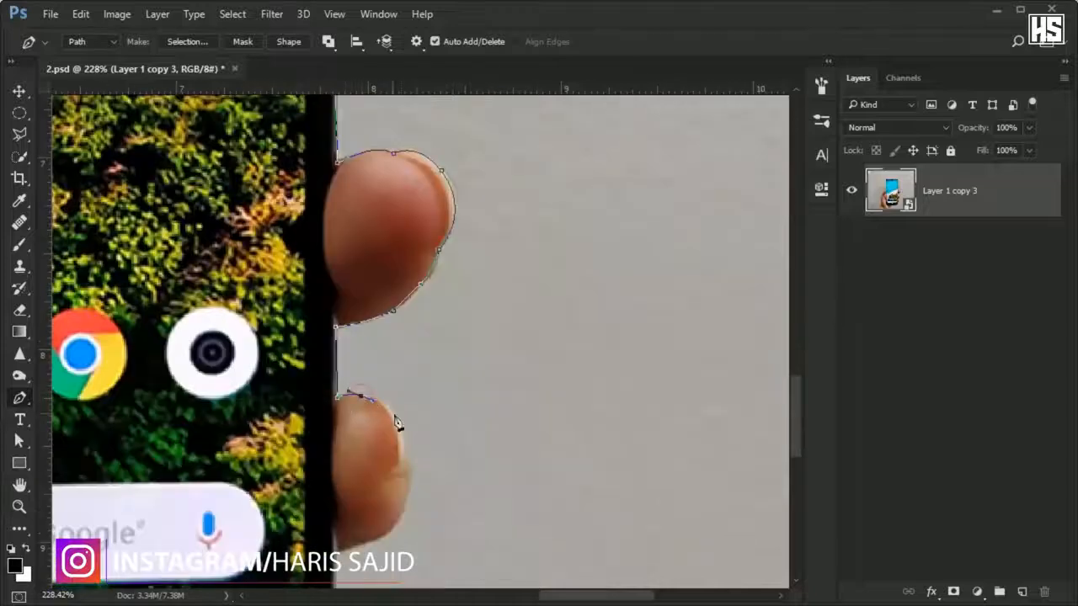
click(410, 468)
click(395, 528)
drag(357, 495, 496, 176)
click(472, 338)
drag(358, 434, 295, 437)
Step: Continue the path along the phone's bottom edge and the palm, and close it along the image's lower border at the wrist
click(93, 439)
drag(91, 457, 354, 357)
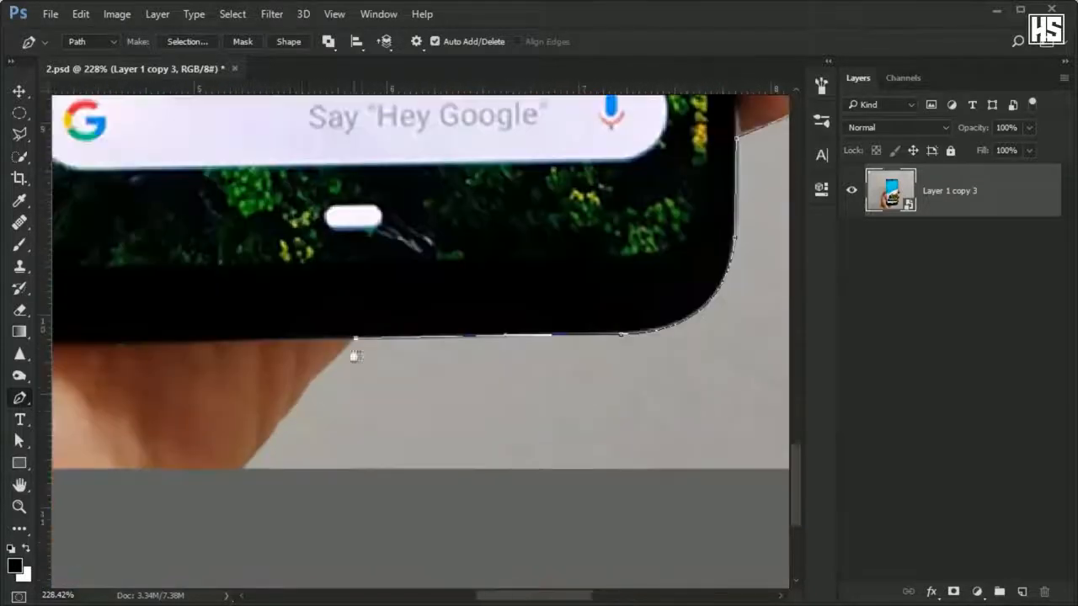
click(245, 467)
drag(245, 467, 962, 320)
click(226, 320)
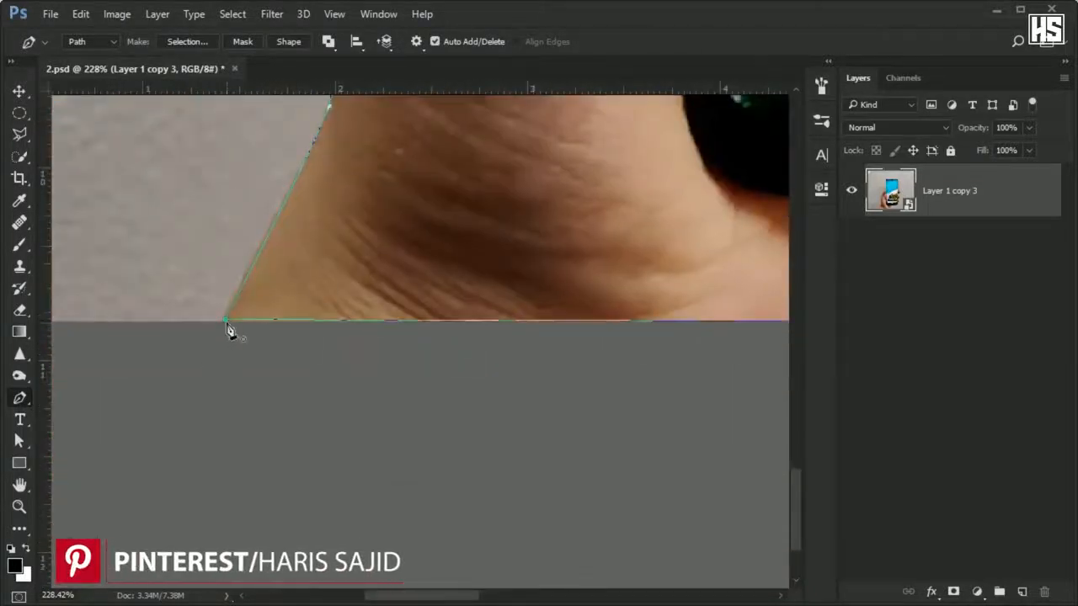
Step: Convert the closed path into a selection and add it as a layer mask on Layer 1 copy 3
right_click(372, 228)
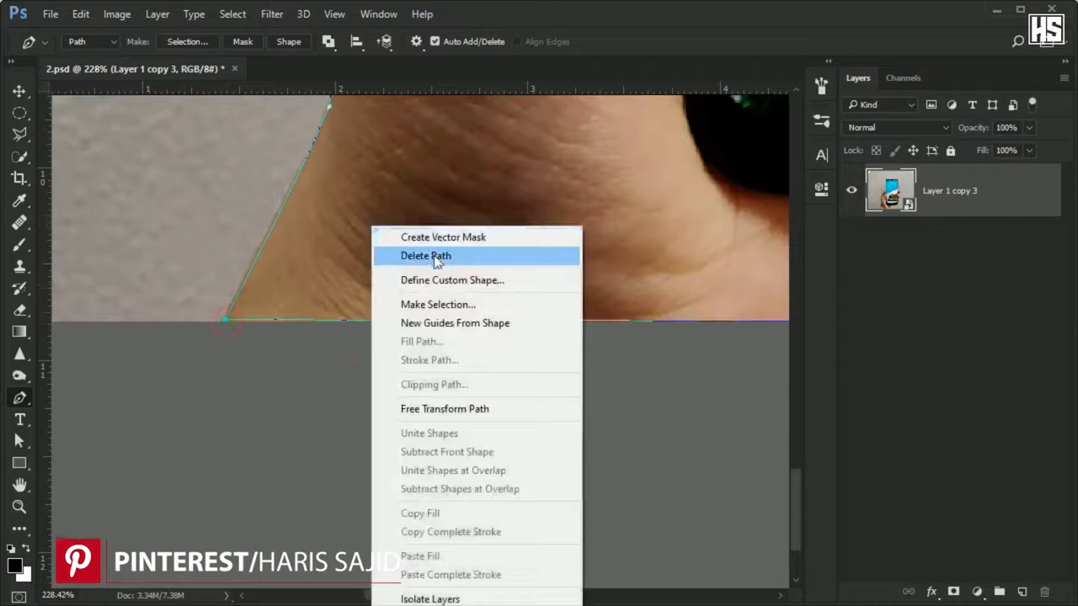
click(471, 304)
click(632, 145)
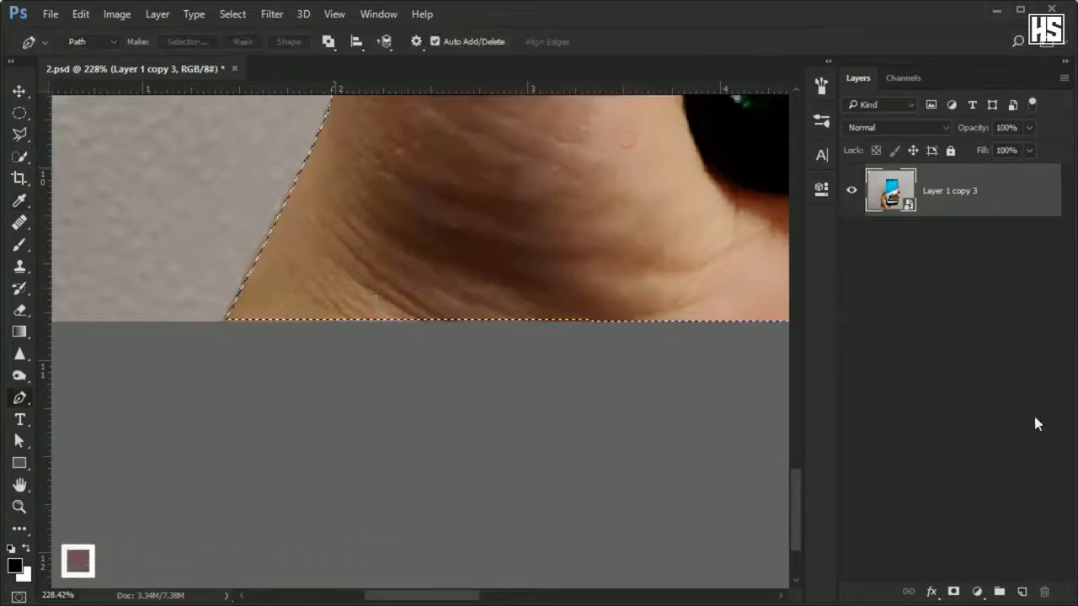
click(953, 592)
key(ctrl+0)
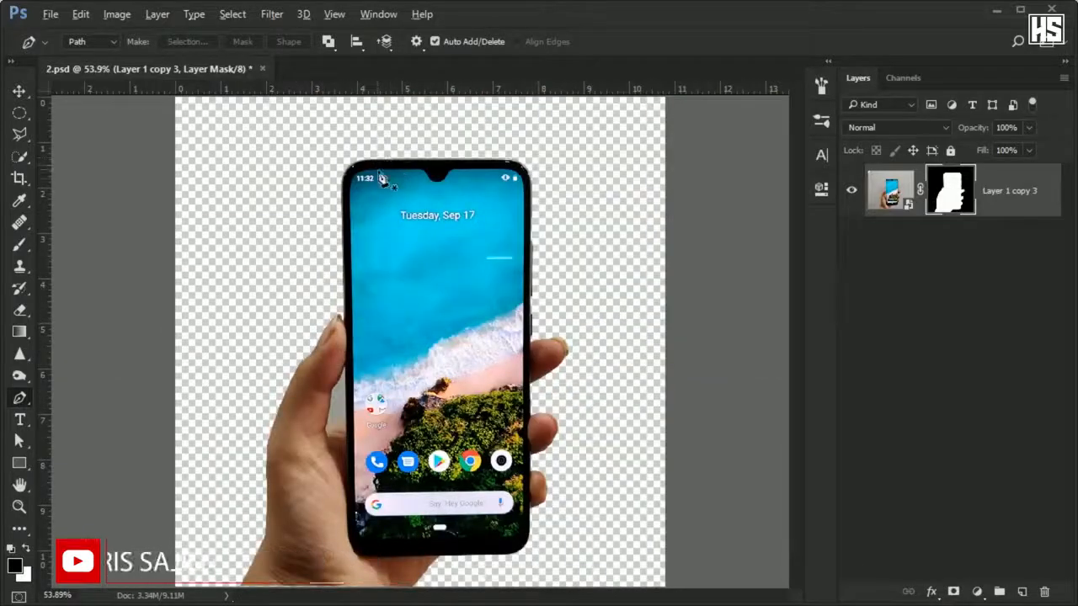
Step: Start a pen path on the phone screen's upper-left corner, undoing and redrawing the anchor points to fit the curve
scroll(359, 178, up, 8)
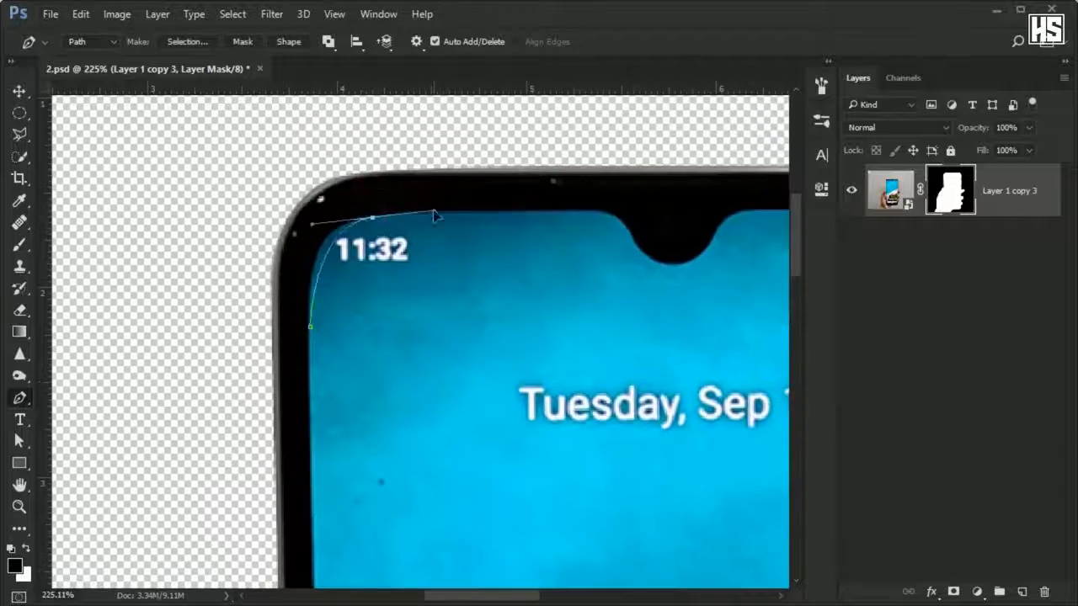
key(ctrl+alt+z)
key(ctrl+alt+z)
drag(310, 319, 310, 238)
mouse_move(384, 215)
mouse_down()
mouse_move(427, 212)
mouse_move(429, 224)
mouse_up()
key(ctrl+alt+z)
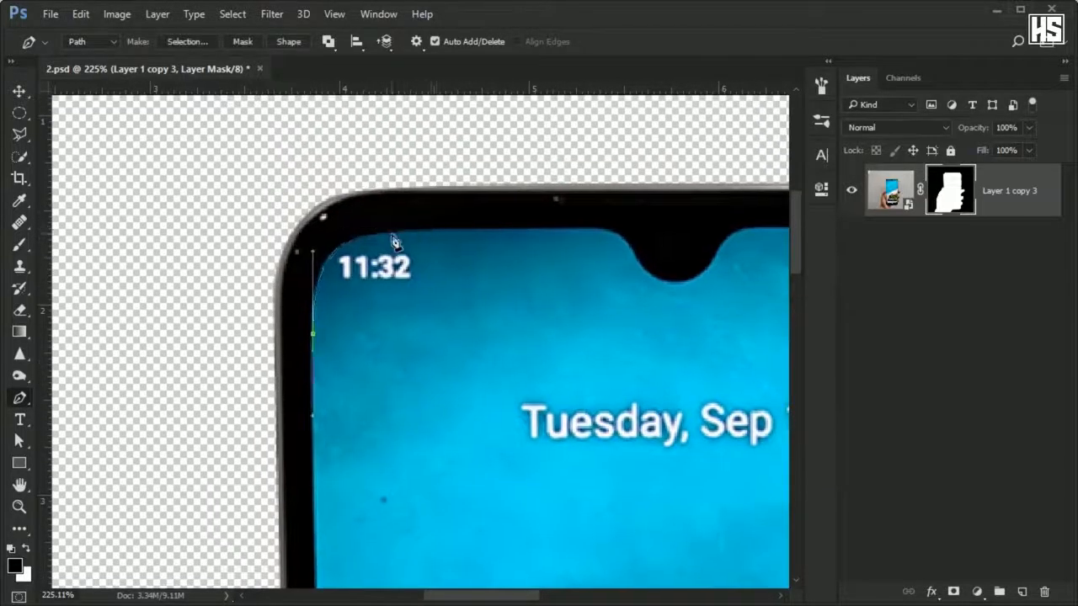
Step: Continue the path around the notch and the screen's lower corners, and close it around the whole display
drag(582, 230, 590, 269)
scroll(631, 238, up, 3)
drag(607, 289, 630, 288)
drag(662, 245, 741, 215)
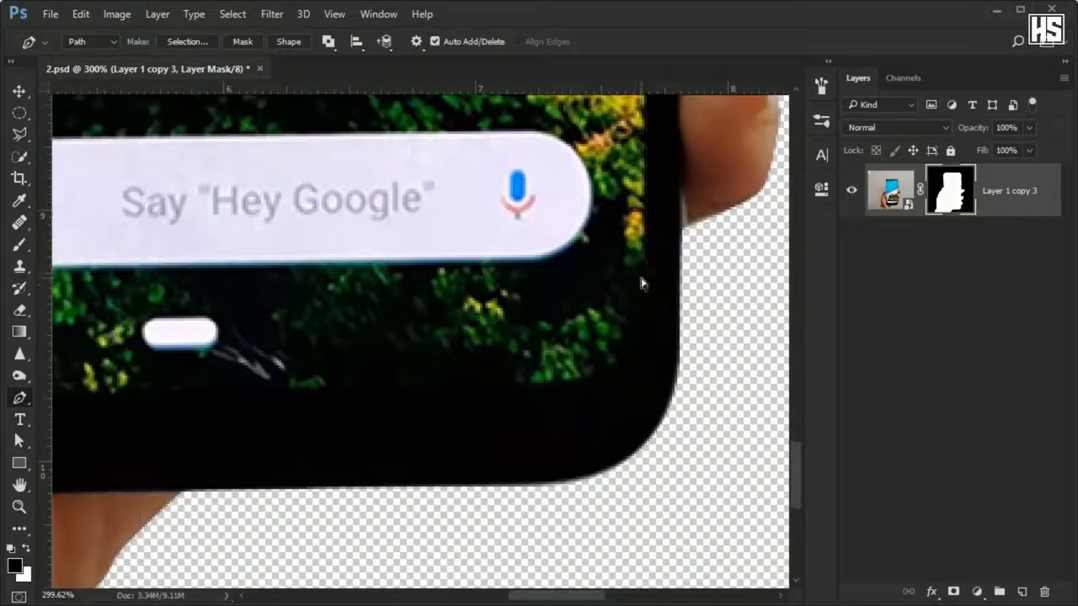
drag(644, 349, 644, 354)
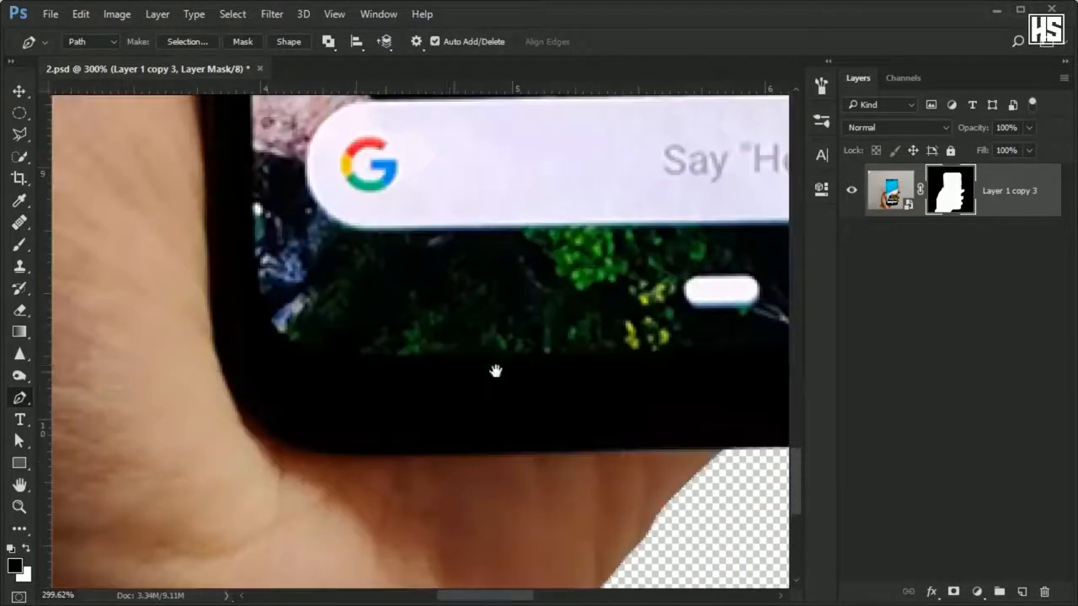
drag(366, 355, 316, 356)
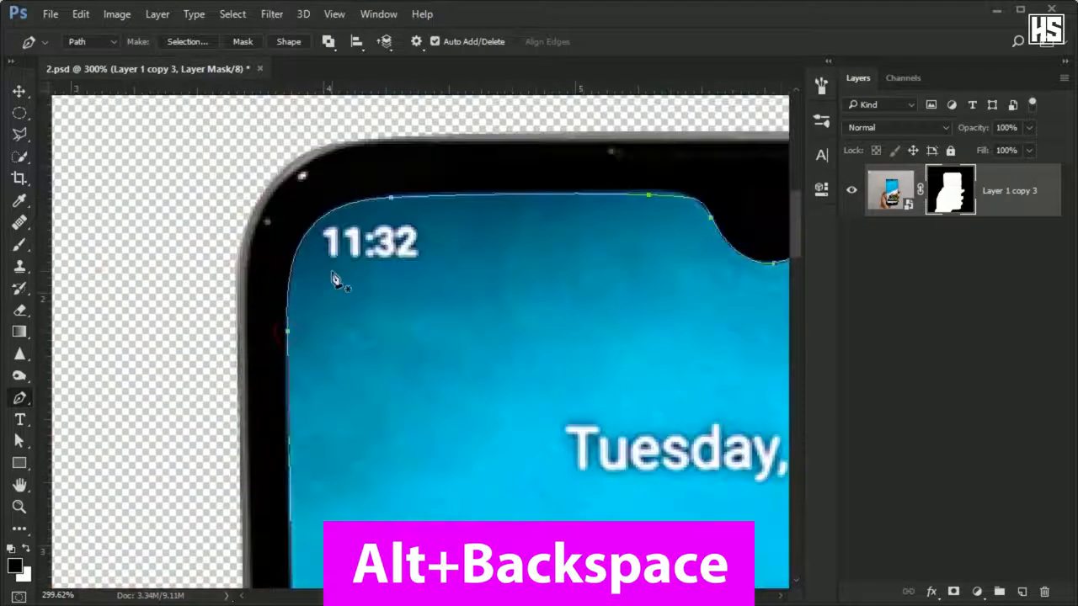
Step: Convert the screen path into a new selection with 0-pixel feather and fill it with black on the layer mask
right_click(337, 279)
click(399, 351)
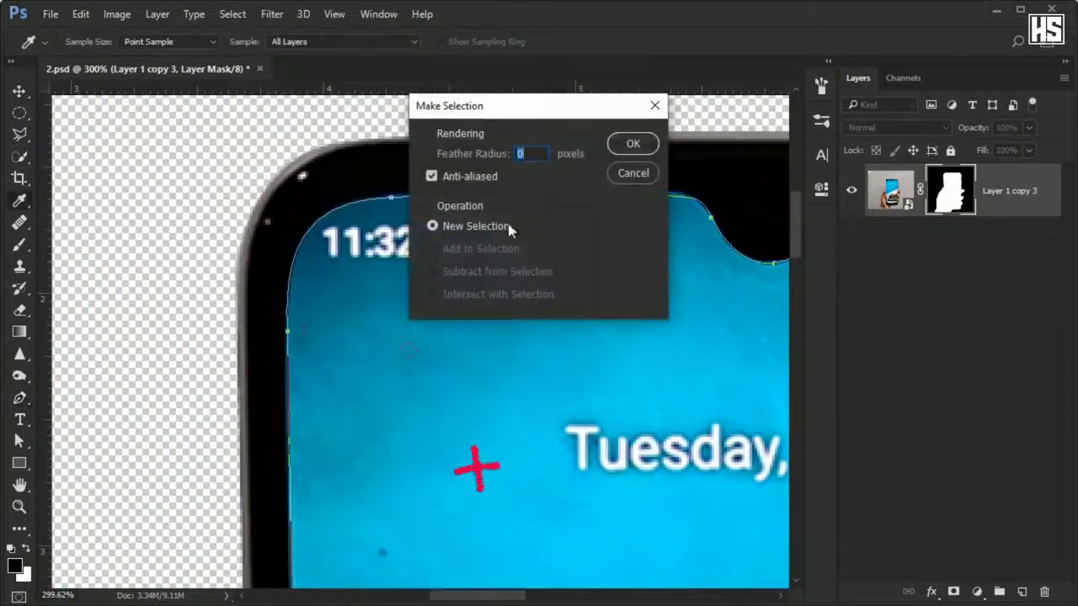
click(631, 143)
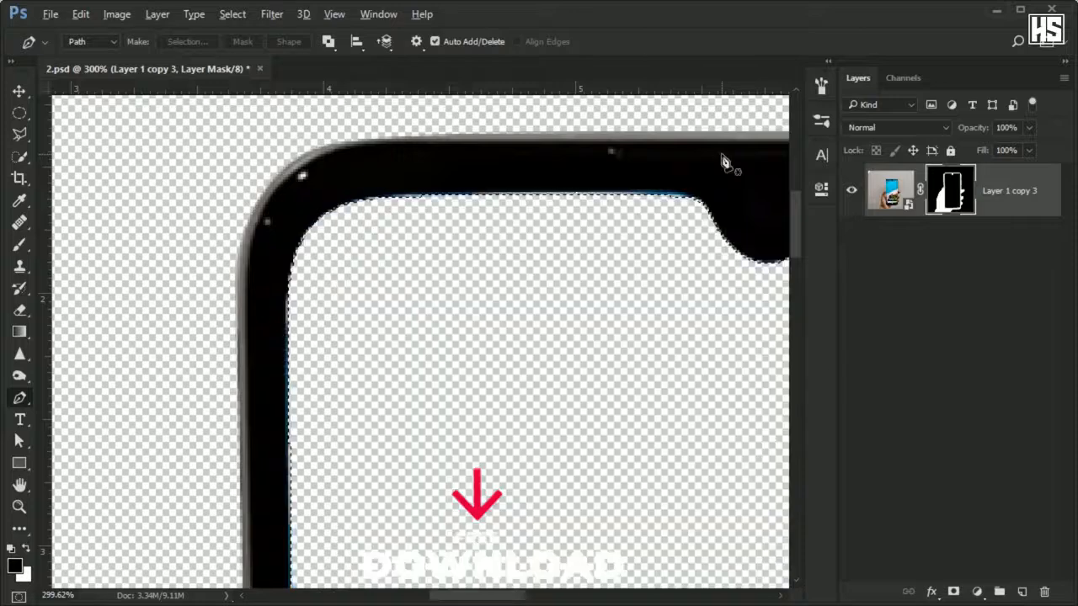
key(alt+BackSpace)
key(ctrl+d)
key(ctrl+0)
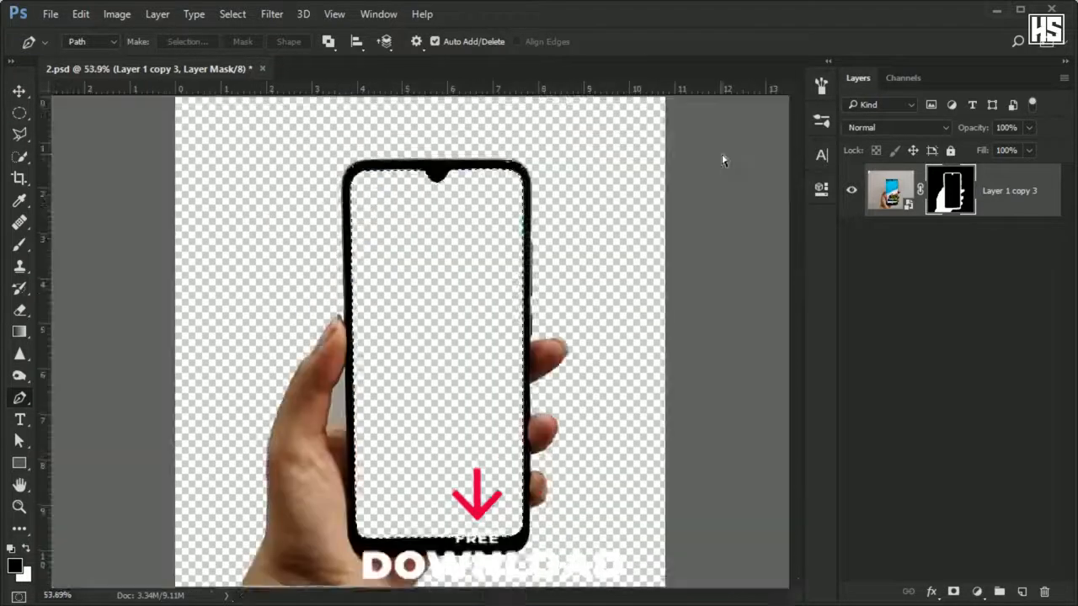
Step: Trace a closed pen path around the leftover grey background gap between the thumb and the phone
key(b)
scroll(349, 392, up, 5)
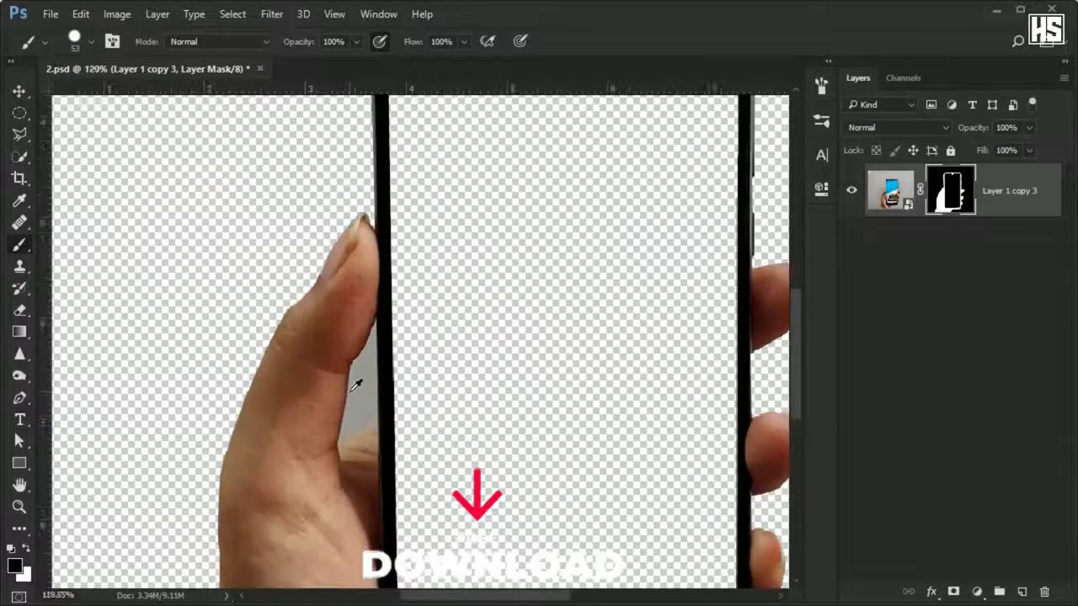
scroll(392, 361, up, 2)
key(p)
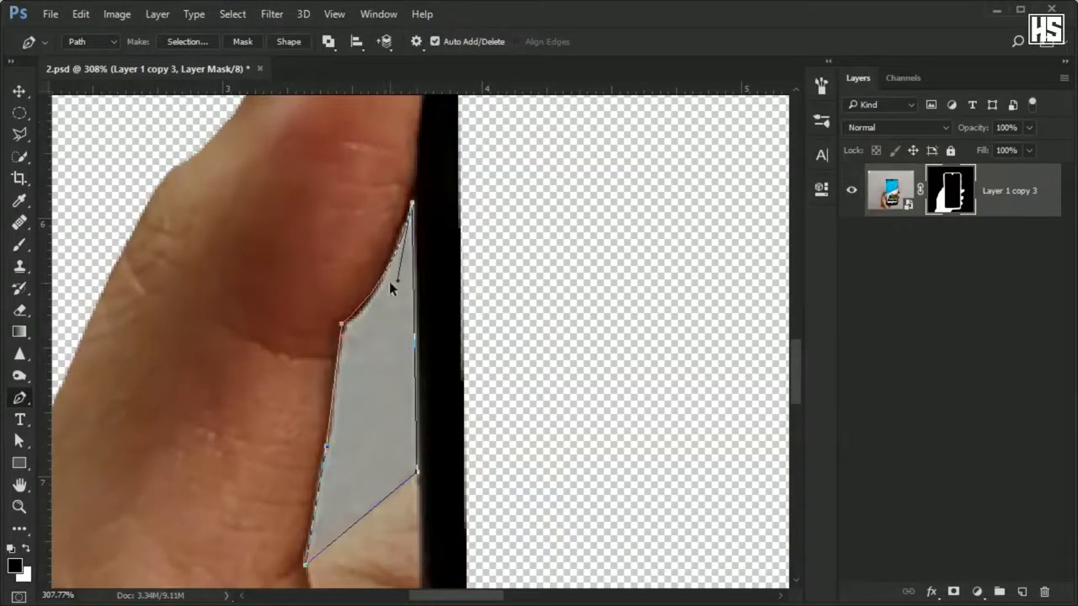
drag(394, 261, 395, 255)
Step: Turn the gap path into a selection, fill it with black on the layer mask, and deselect
right_click(405, 225)
click(479, 329)
key(Return)
key(alt+Delete)
key(ctrl+d)
key(ctrl+0)
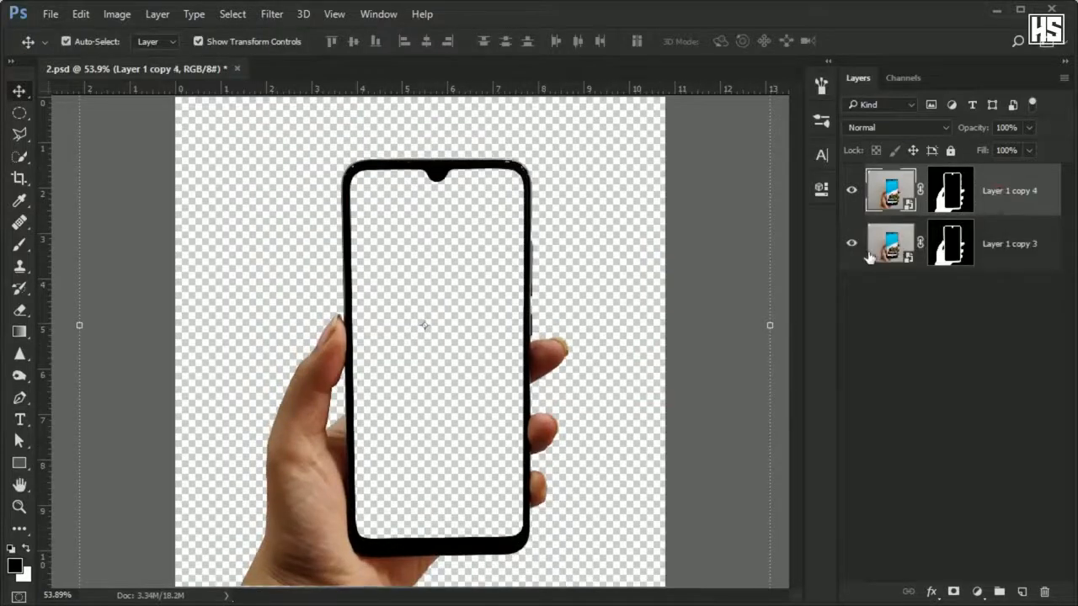
Step: Hide Layer 1 copy 3 and disable the layer mask on Layer 1 copy 4
click(949, 191)
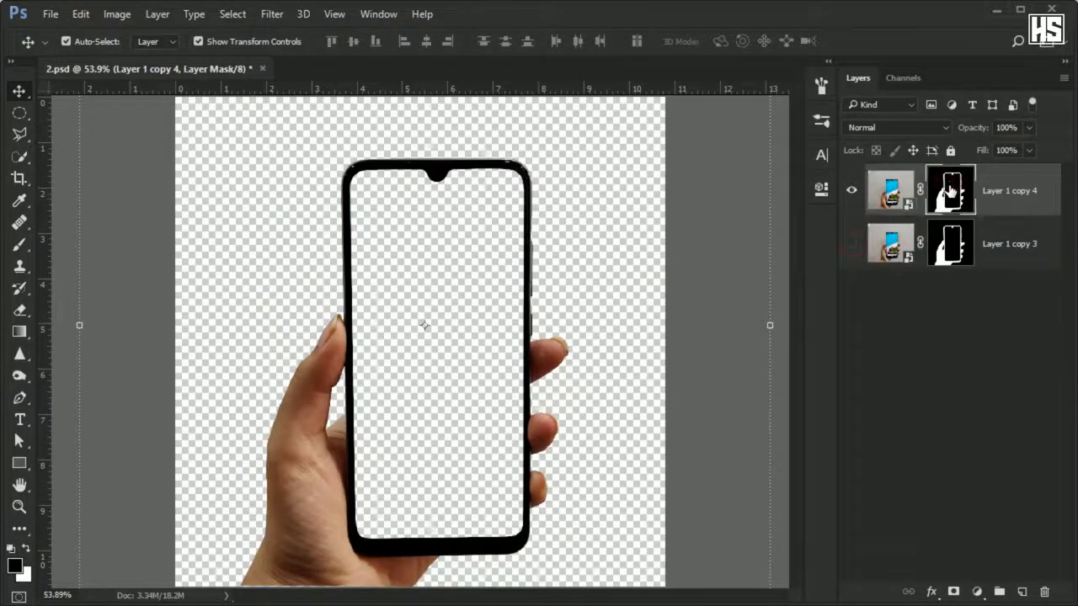
shift+click(950, 190)
scroll(383, 497, up, 5)
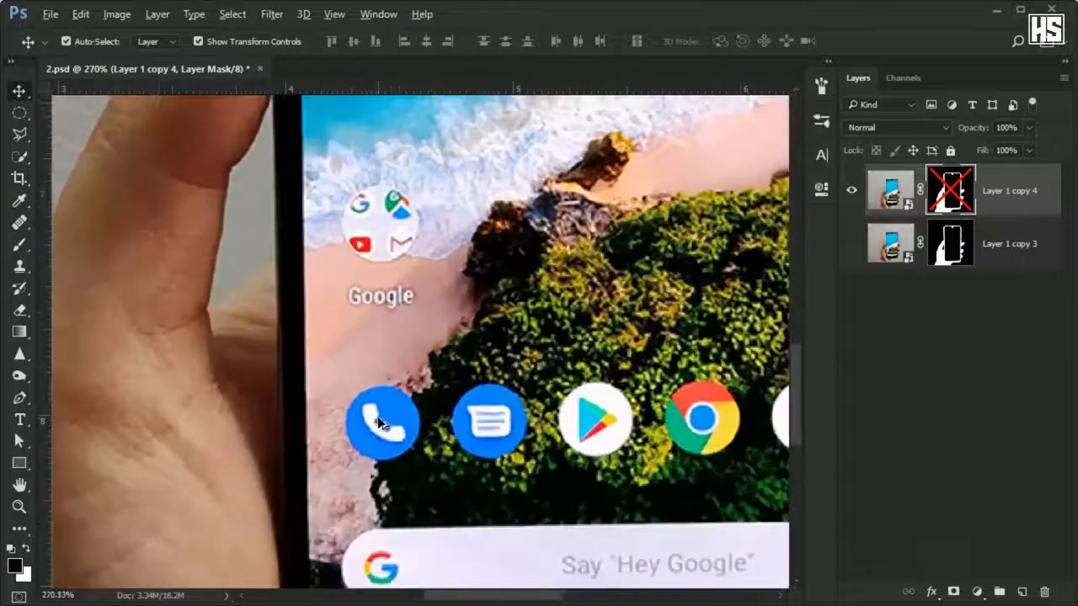
Step: Set the brush to 100% hardness and size it to 45 px to match the phone call icon
key(b)
right_click(398, 268)
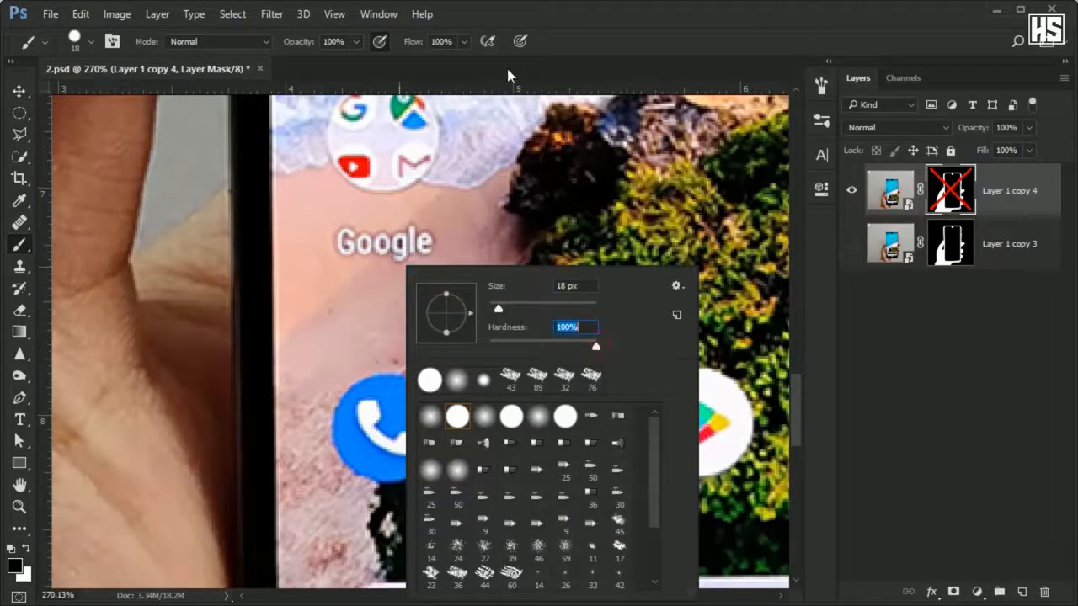
click(463, 42)
drag(385, 425, 413, 428)
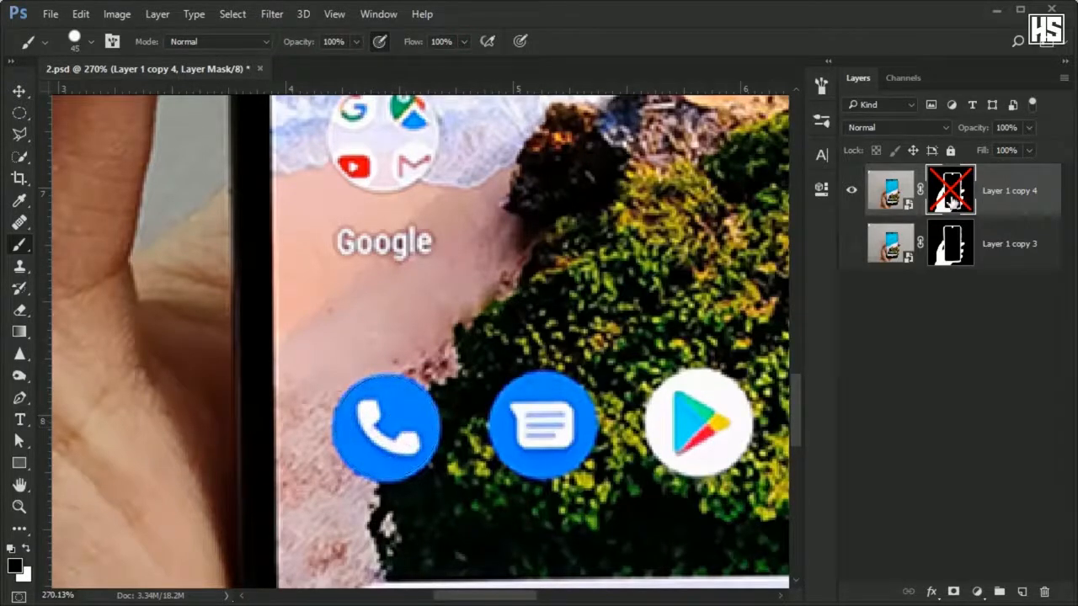
Step: Replace the mask on Layer 1 copy 4 with a blank white one and paint out the call and messages icons
click(1047, 594)
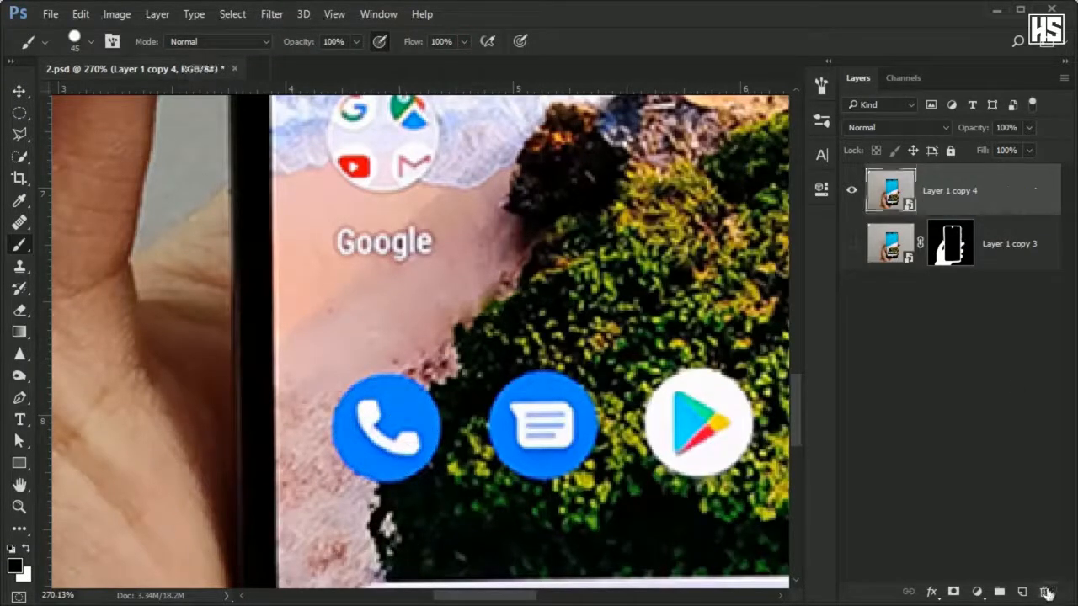
click(955, 591)
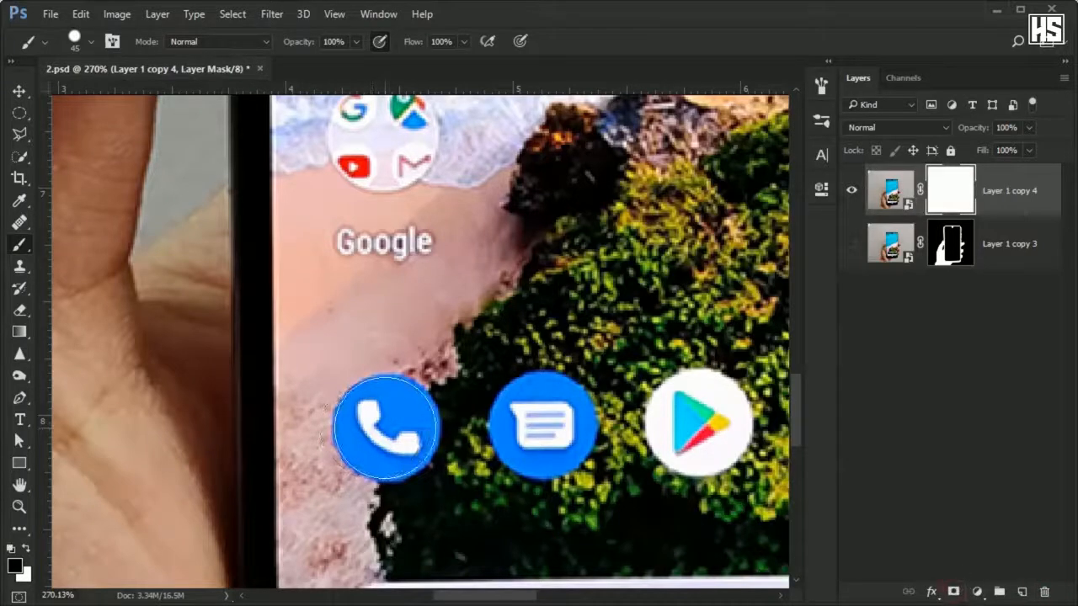
click(387, 428)
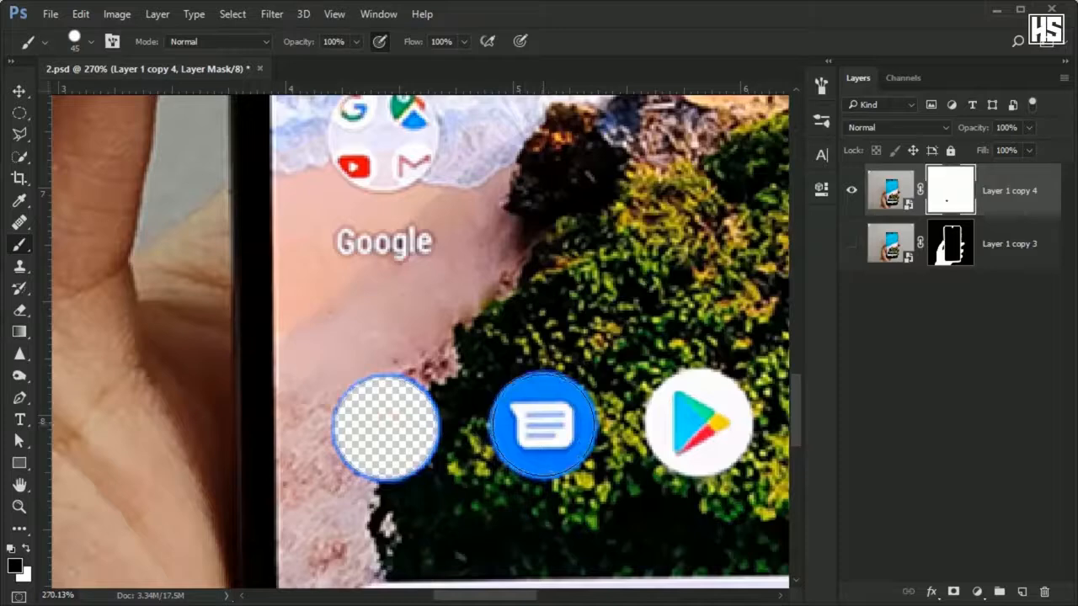
click(544, 425)
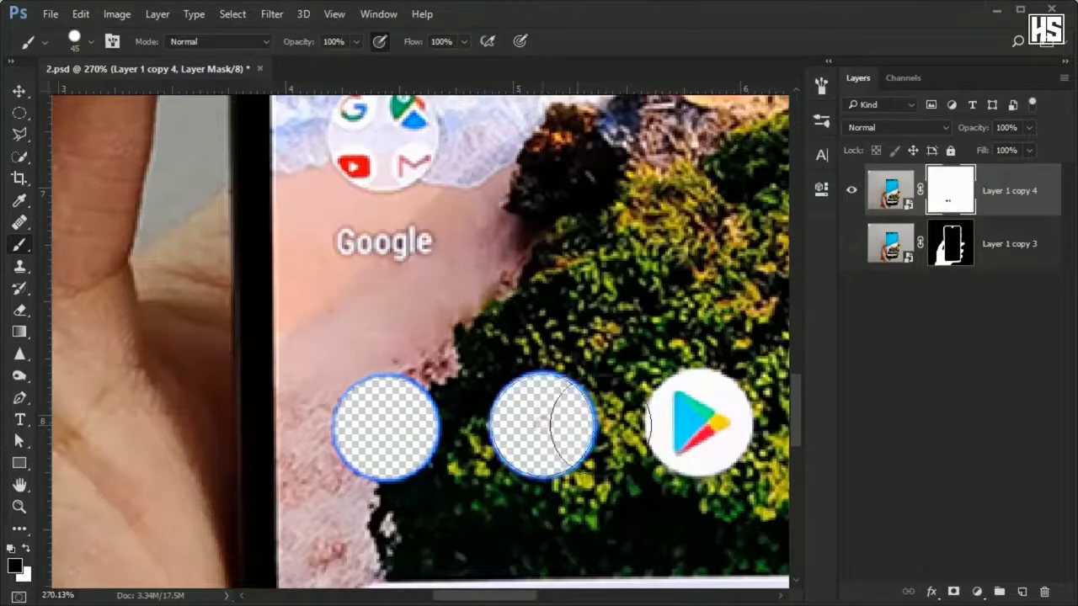
Step: Paint out the Play Store, Chrome and camera icons on the mask of Layer 1 copy 4
drag(543, 425, 313, 369)
click(469, 367)
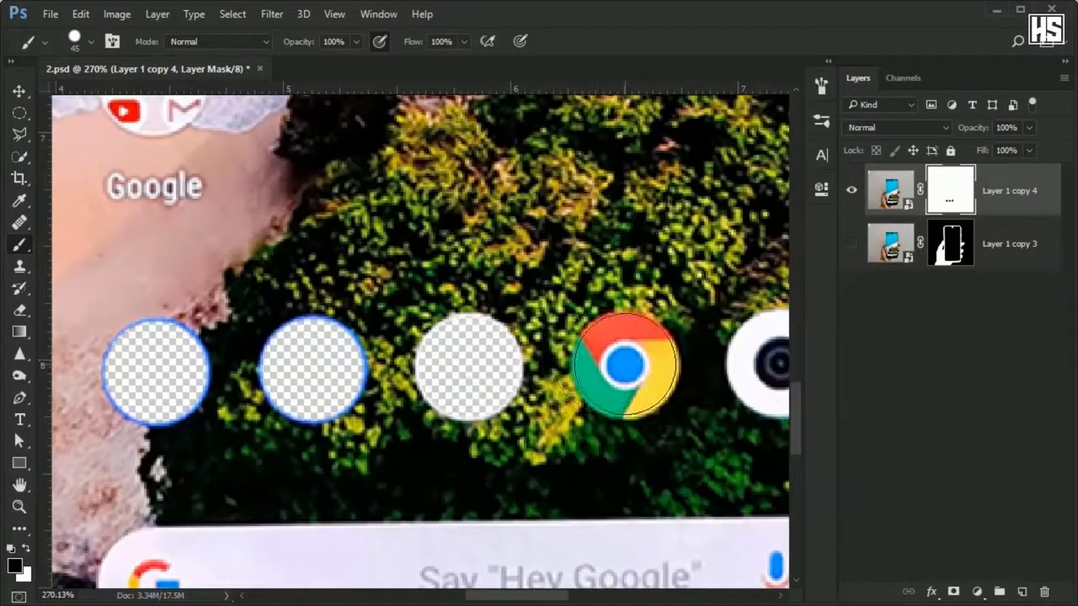
click(625, 365)
drag(625, 365, 396, 365)
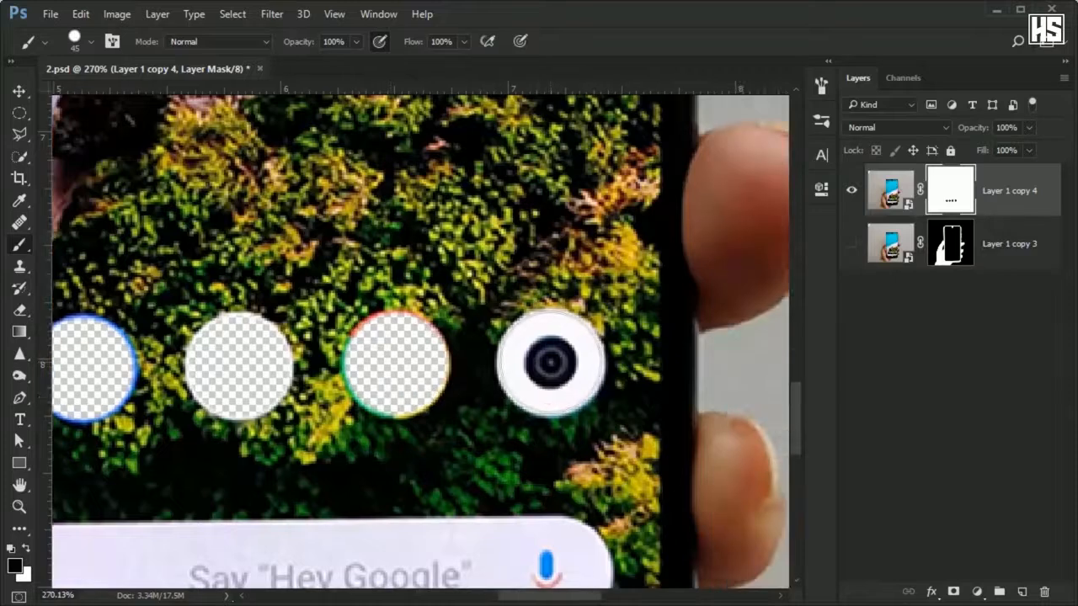
click(550, 362)
Step: Outline the Google search bar with the Pen tool and mask it out on Layer 1 copy 4
drag(419, 462, 525, 344)
key(p)
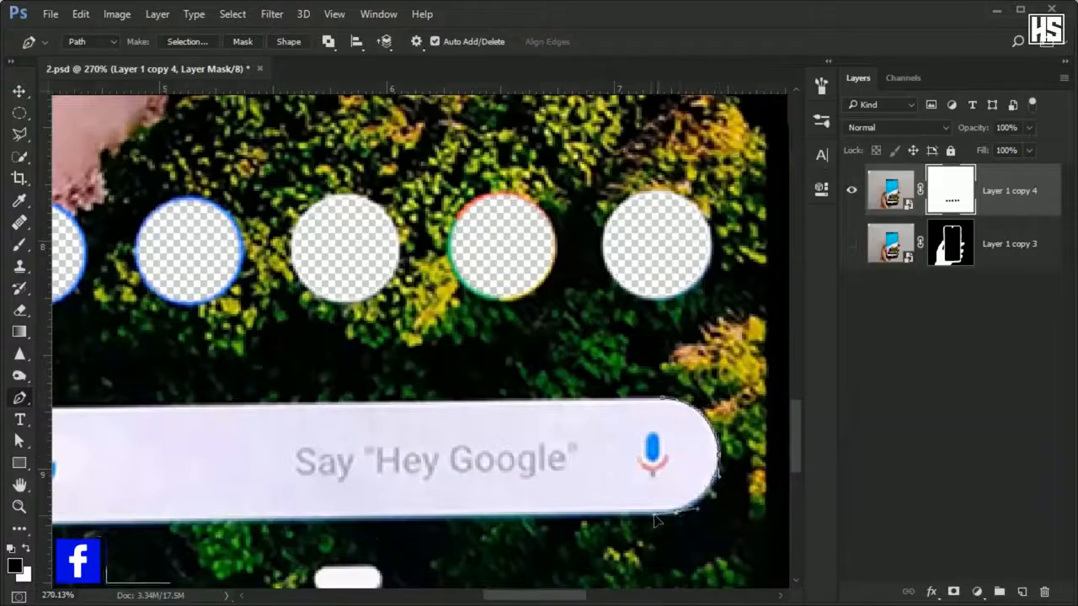
drag(674, 511, 696, 517)
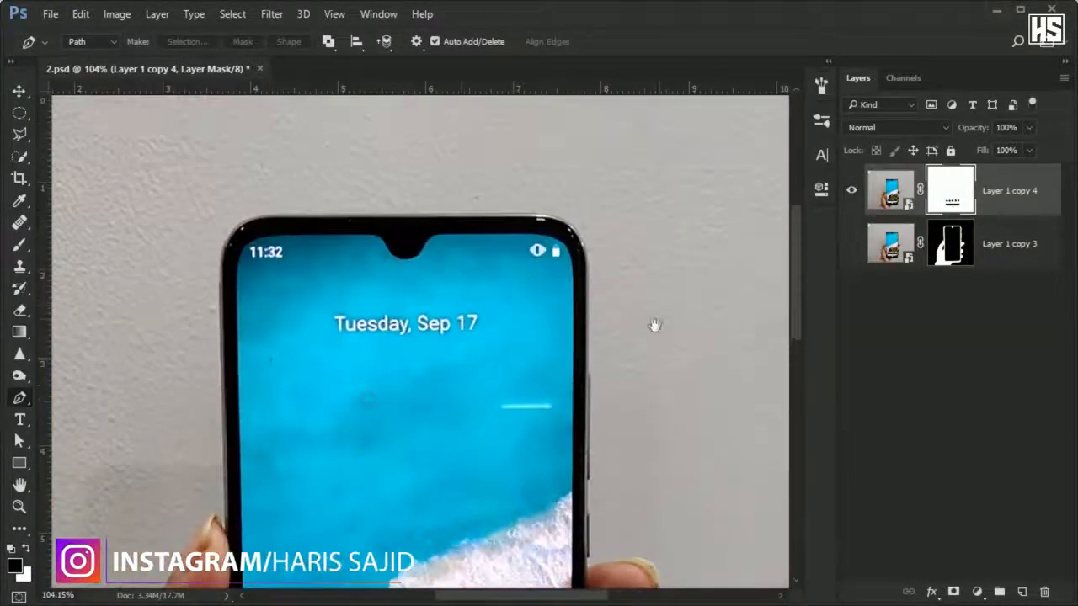
Step: Add the text "11:32" at the phone screen's status bar clock
scroll(261, 244, up, 3)
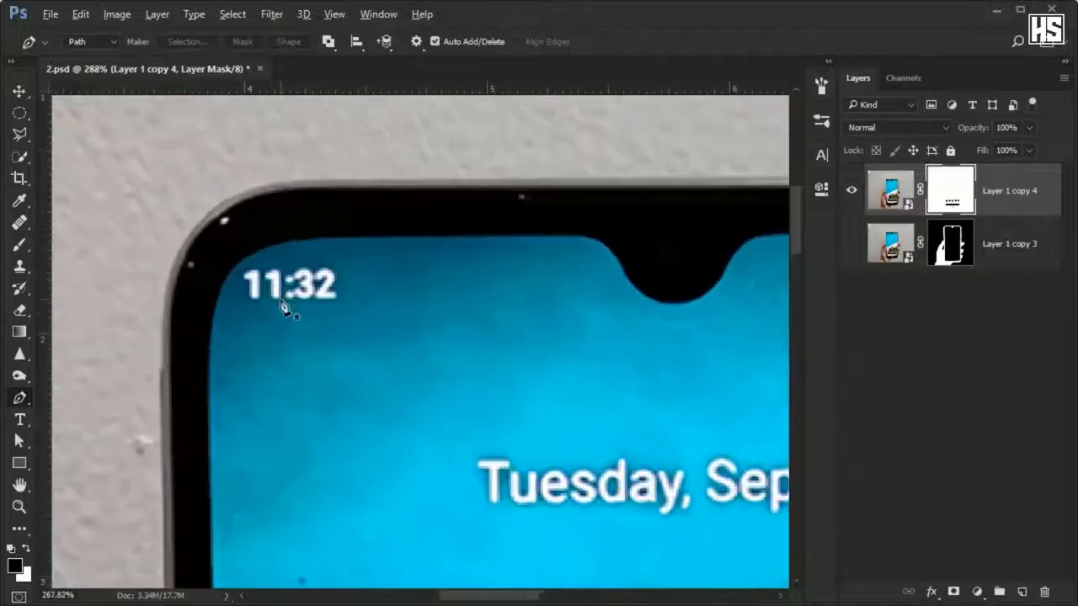
key(t)
click(281, 342)
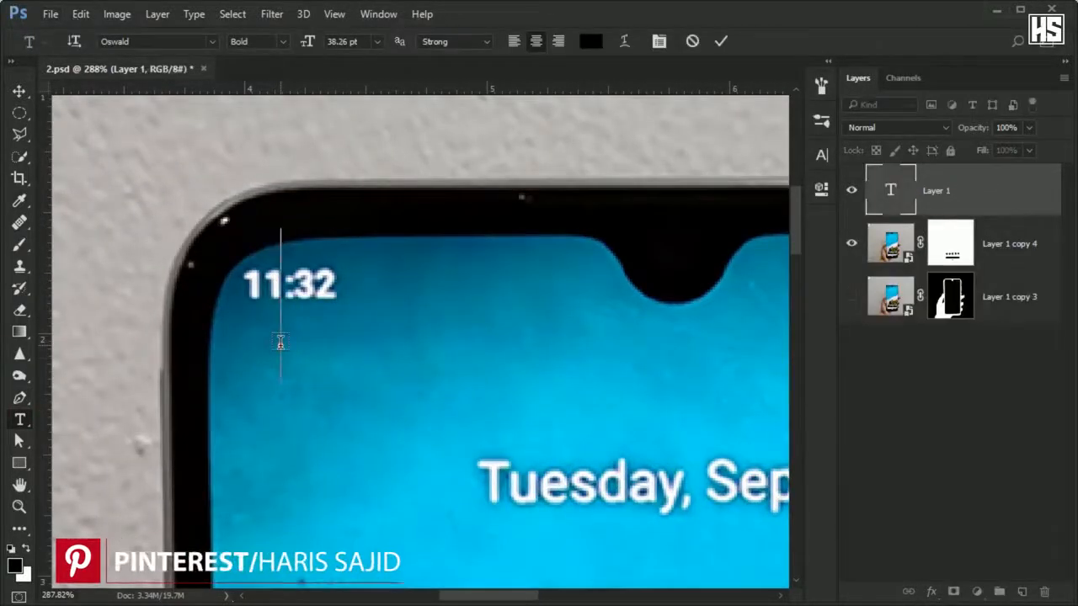
text(11:32)
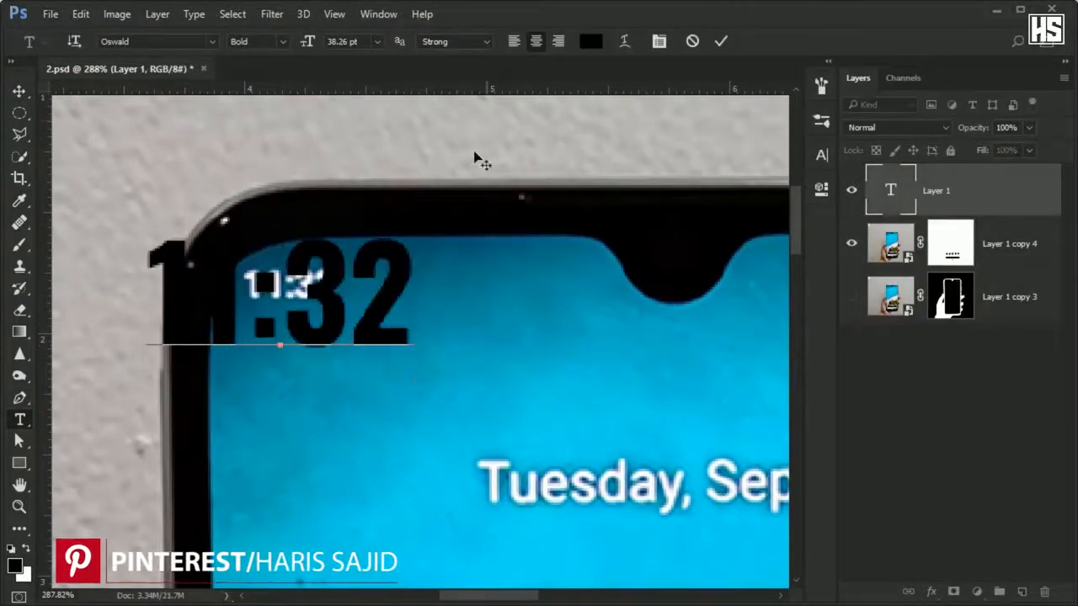
click(720, 41)
Step: Set the 11:32 text to Myriad Pro Regular and colour it white (ffffff)
click(822, 158)
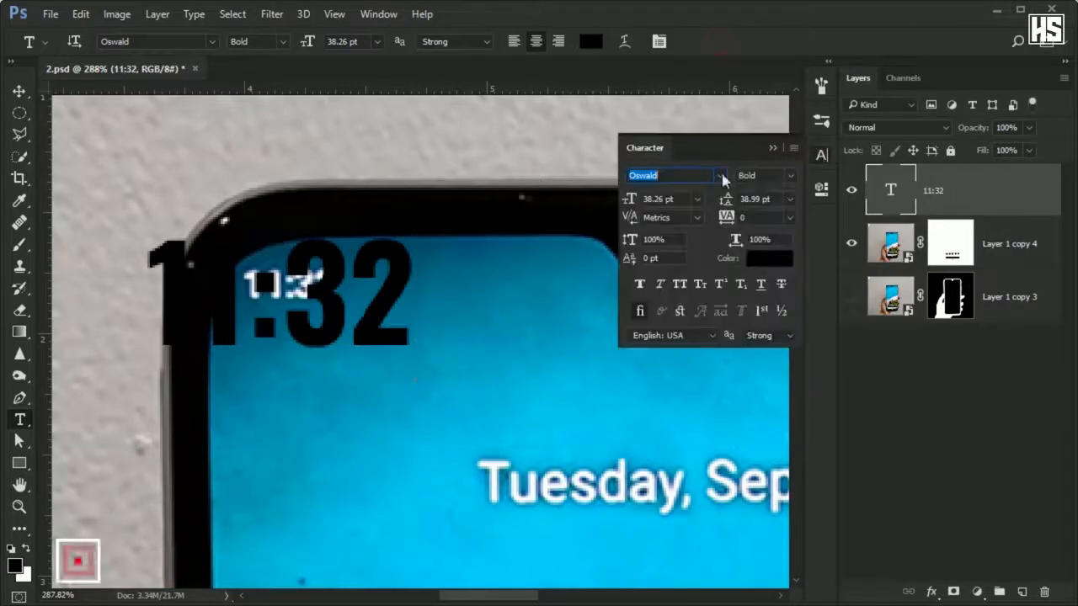
click(694, 174)
text(m)
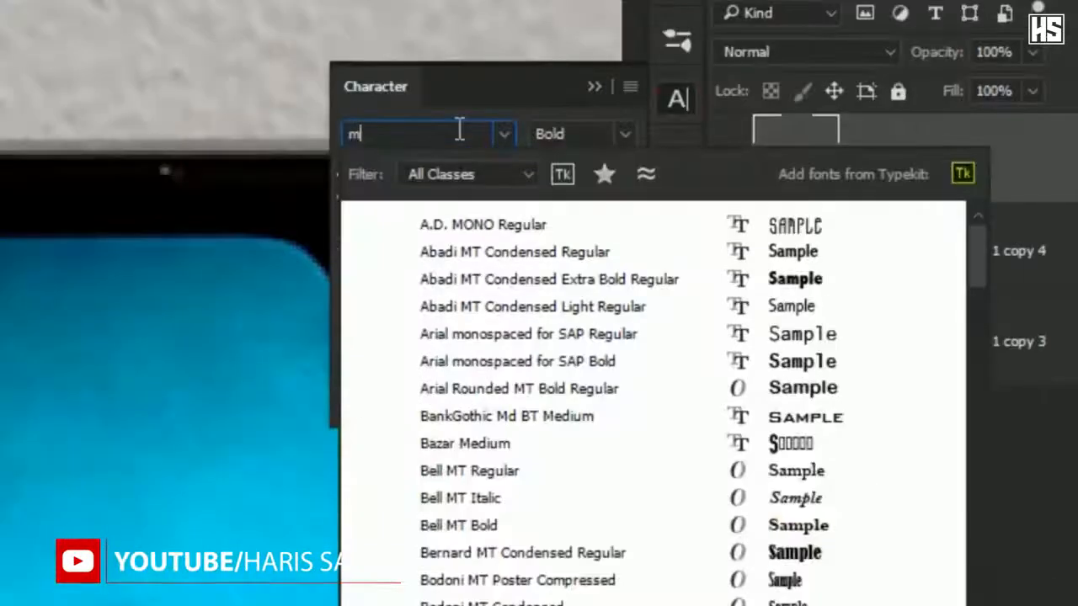
text(y)
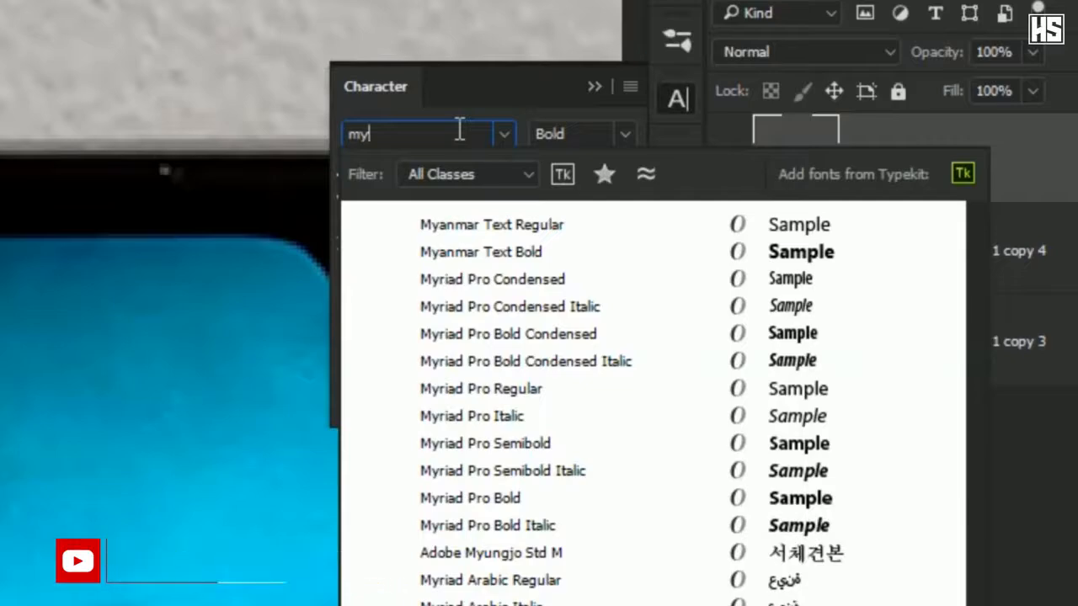
click(468, 397)
click(590, 277)
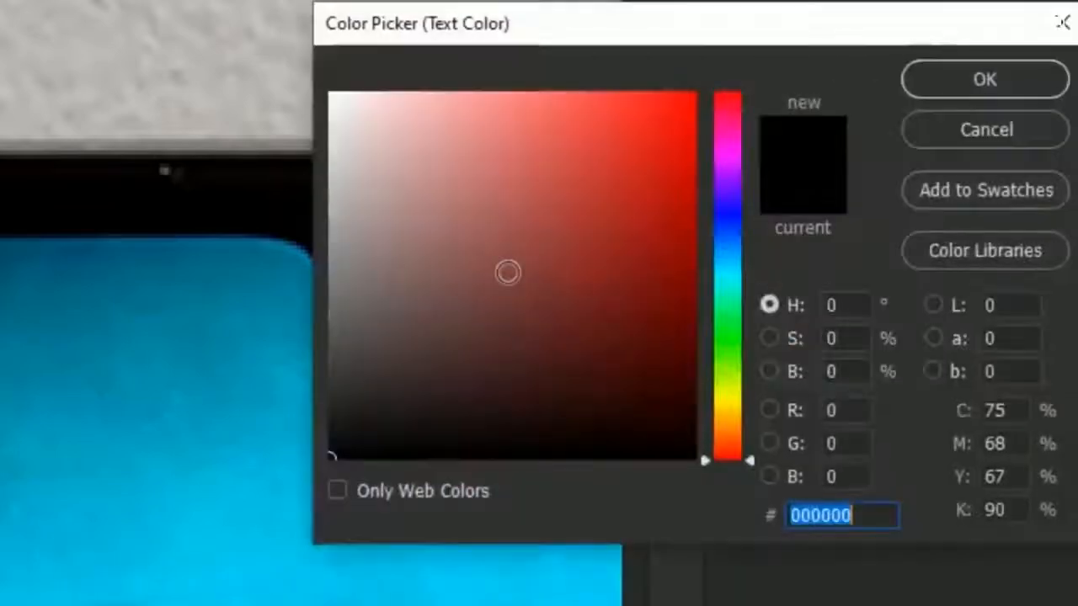
text(ffffff)
click(963, 82)
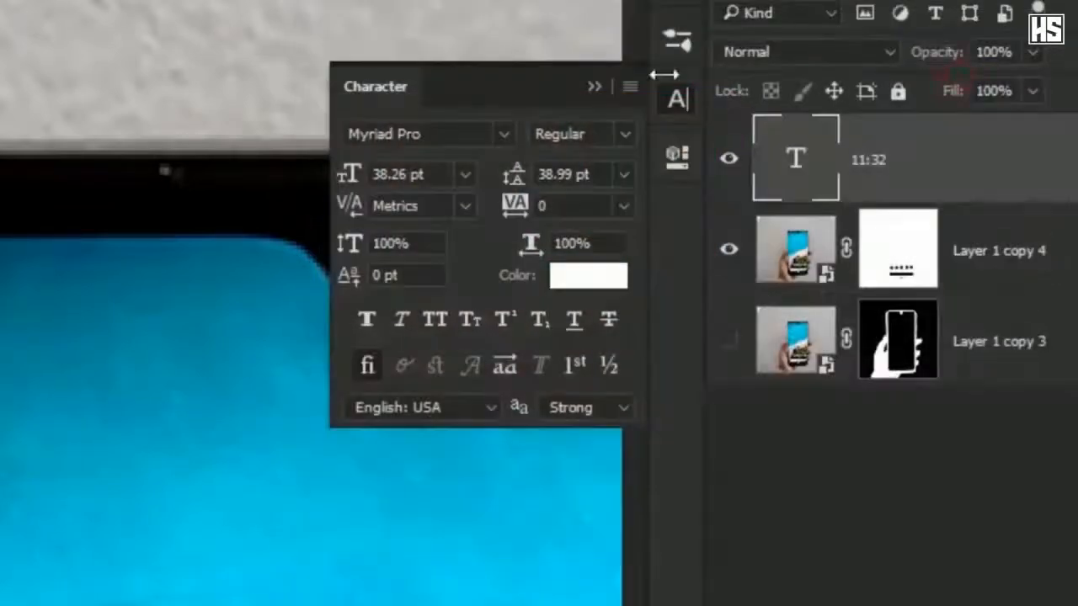
click(592, 88)
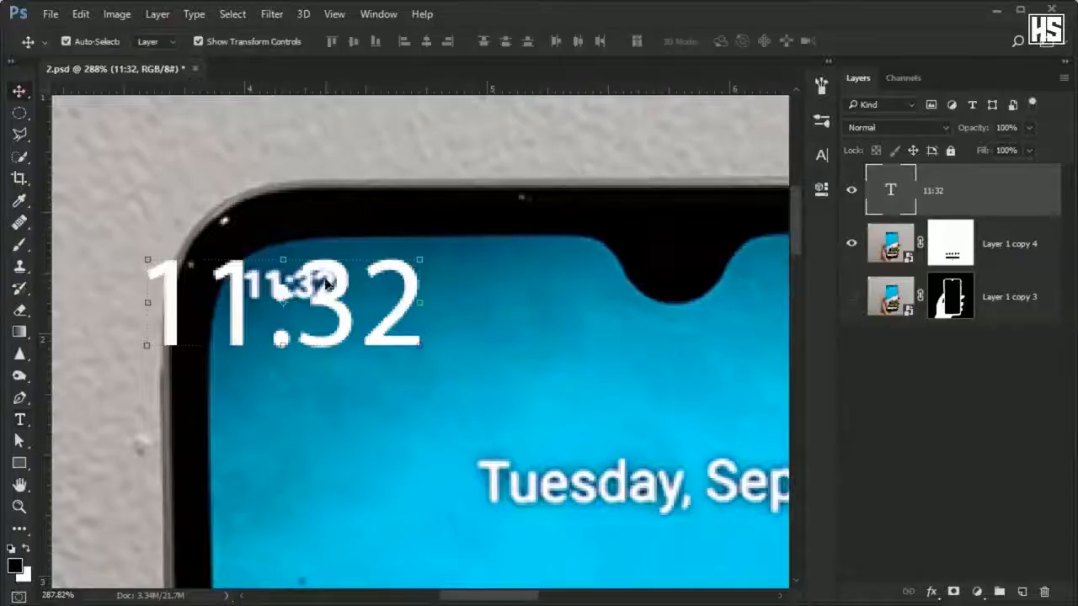
Step: Scale down the 11:32 text and position it exactly over the phone's original status bar clock
drag(423, 348, 236, 264)
drag(156, 228, 295, 288)
key(Return)
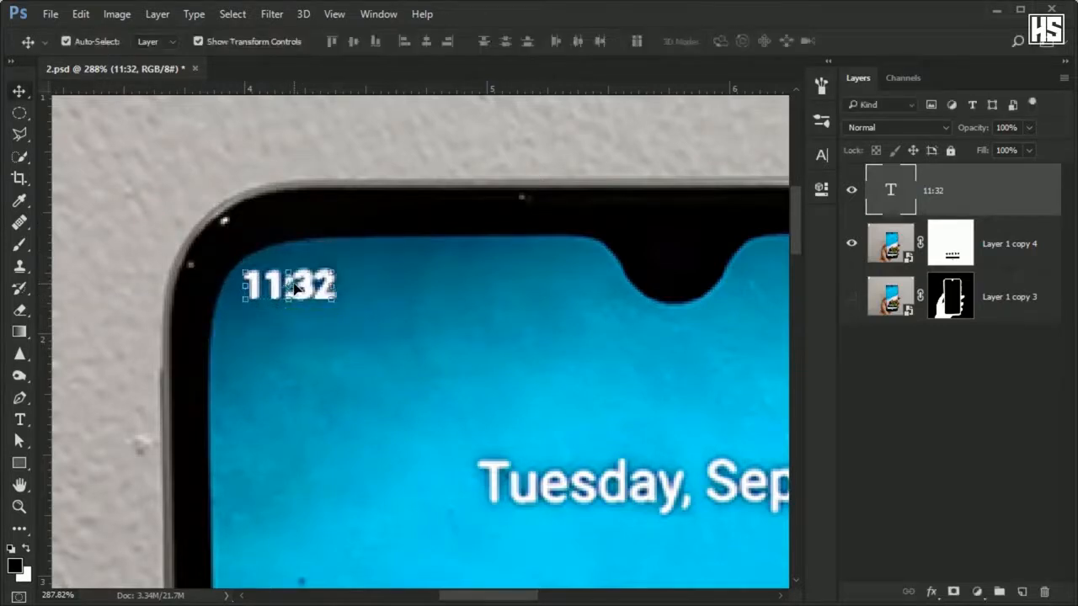
Step: Place an enlarged duplicate of the 11:32 text below the phone's date and change its wording to "Tuesday,Sep 17"
scroll(295, 288, down, 1)
drag(304, 290, 573, 479)
key(Return)
double_click(535, 503)
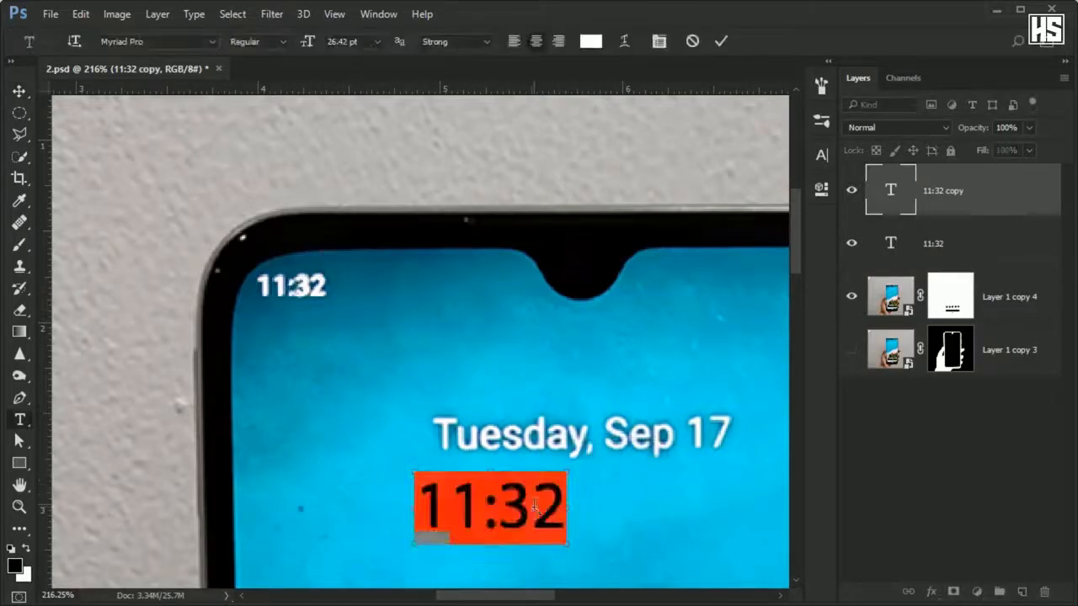
text(Tuesday,Sep 17)
key(ctrl+Return)
key(v)
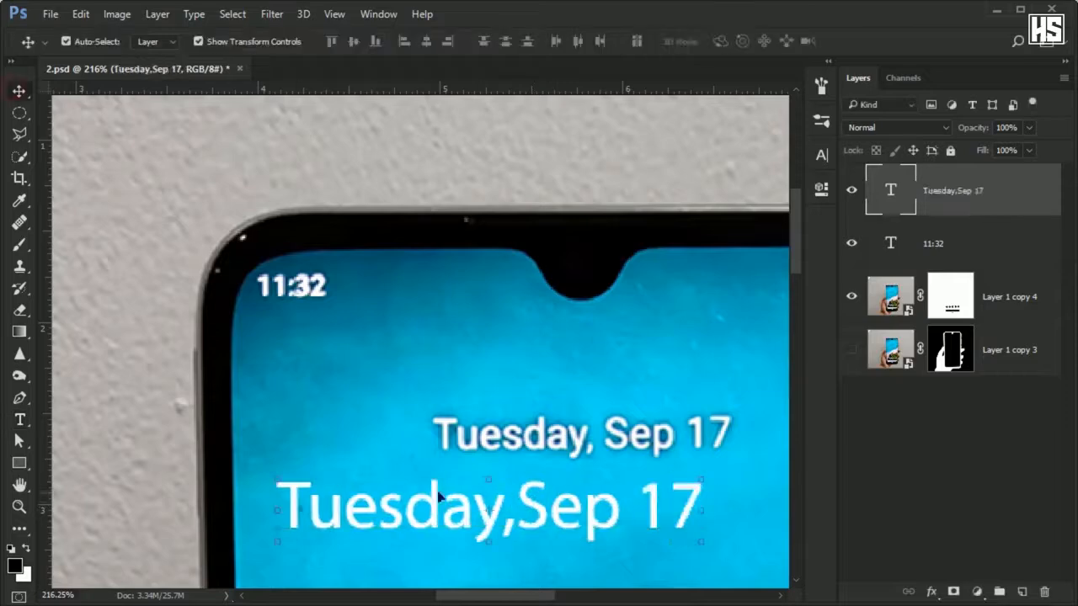
Step: Scale the Tuesday,Sep 17 text to the width of the phone's original date and align it directly beneath
drag(592, 503, 481, 399)
key(ctrl+t)
drag(618, 435, 510, 414)
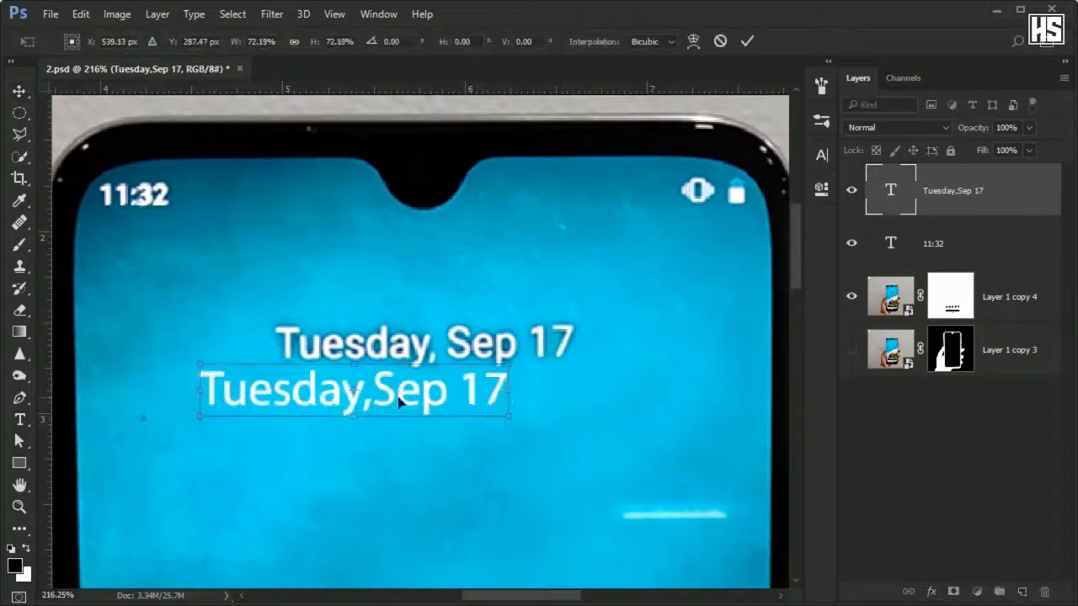
drag(399, 403, 584, 413)
key(Return)
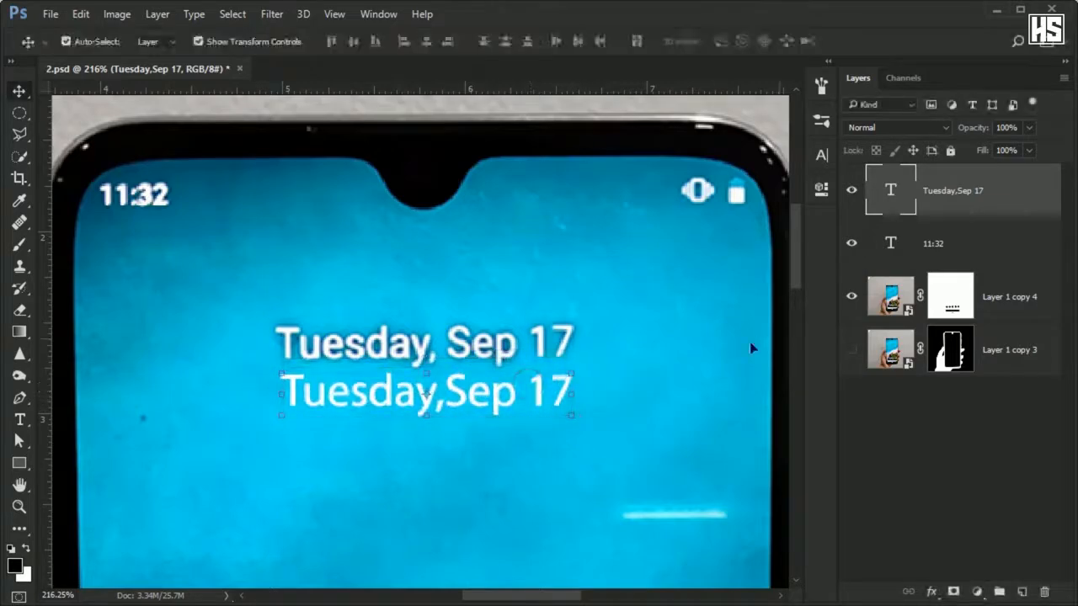
Step: Give the Tuesday,Sep 17 layer a drop shadow with 40% opacity and 24% spread, and copy the effect to the 11:32 layer
double_click(1019, 194)
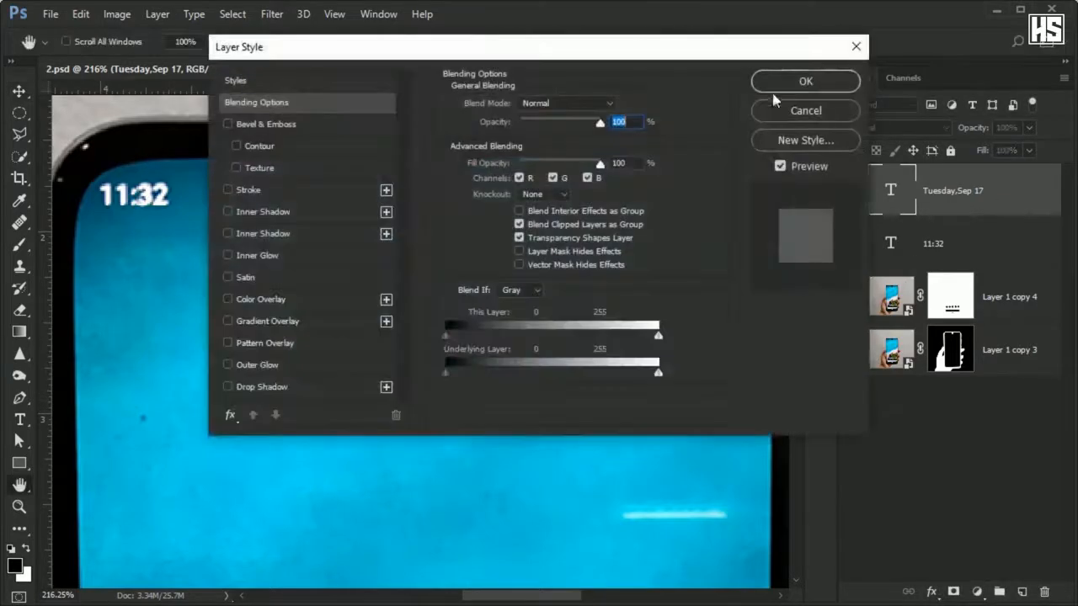
drag(543, 51, 765, 75)
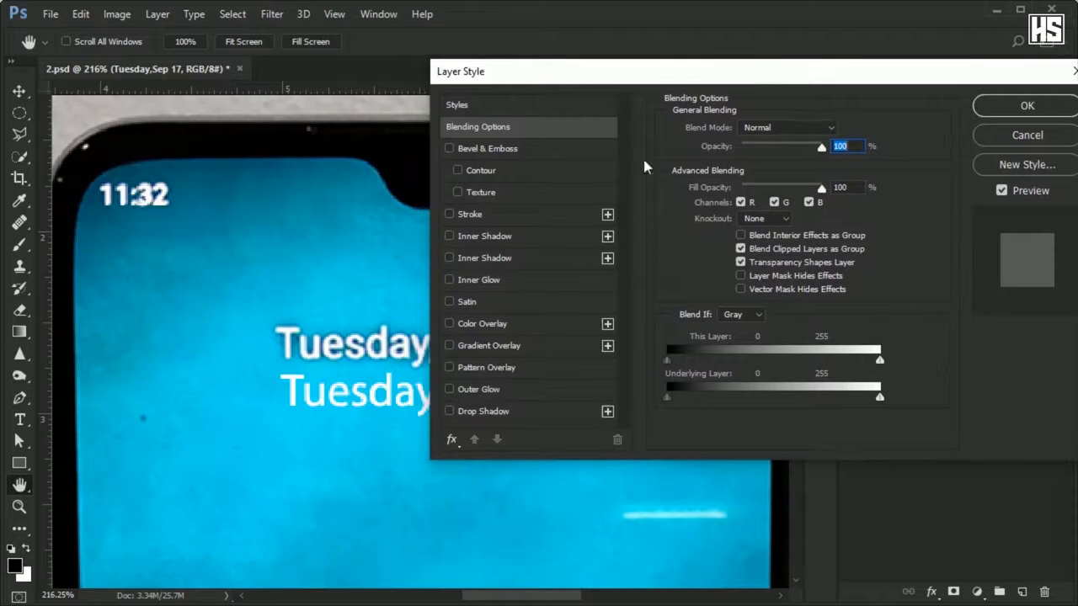
click(482, 411)
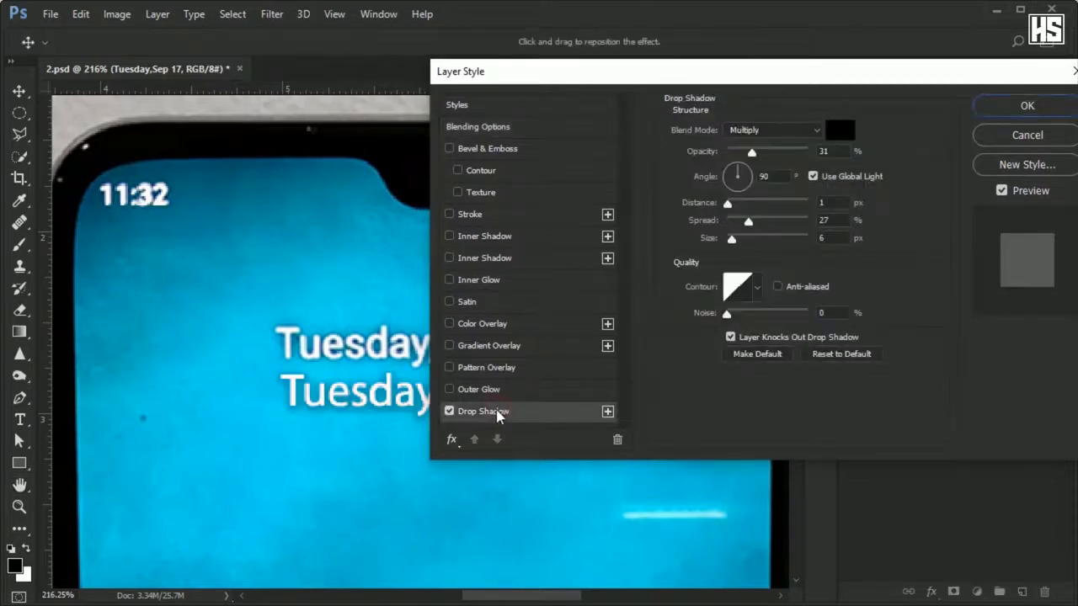
drag(752, 153, 755, 153)
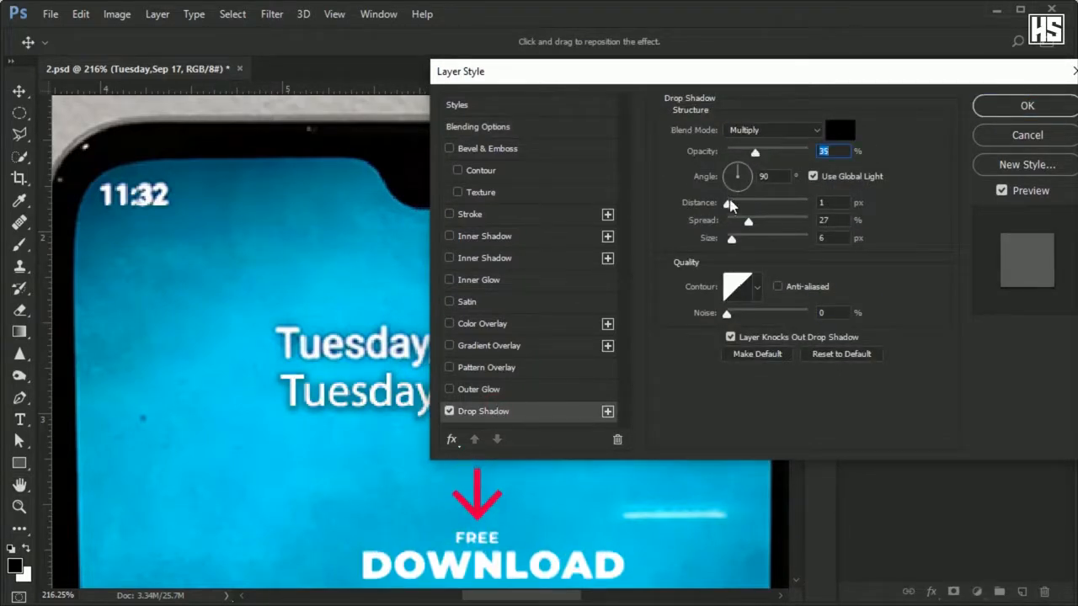
drag(744, 223, 746, 224)
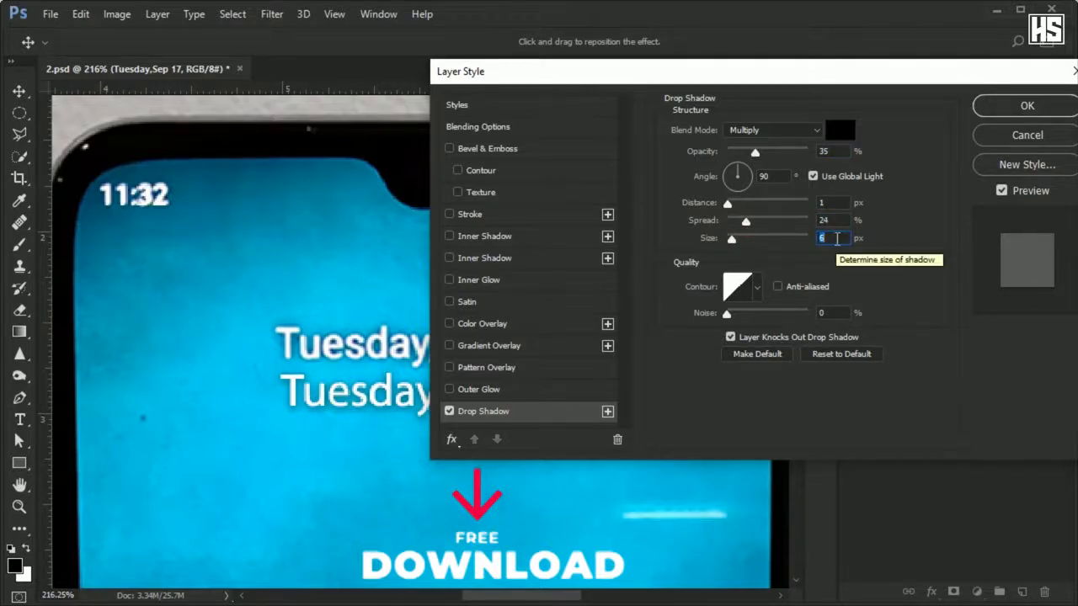
click(823, 150)
text(40)
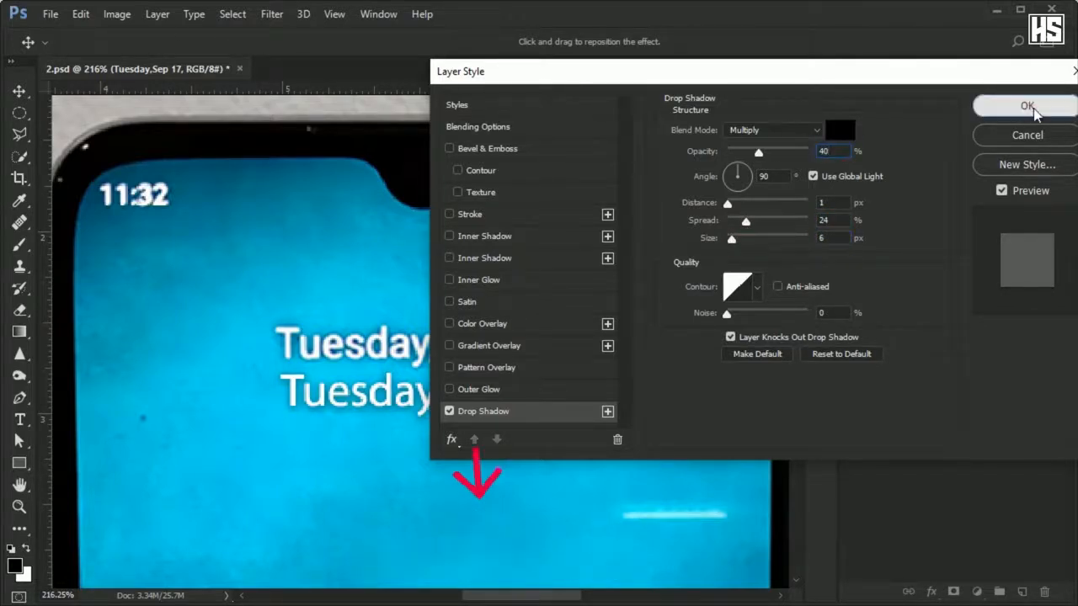
click(1028, 105)
drag(964, 243, 969, 280)
Step: Paste the energy-supplements battery icon, shrink it and place it over the phone's status icons opposite the clock
key(ctrl+v)
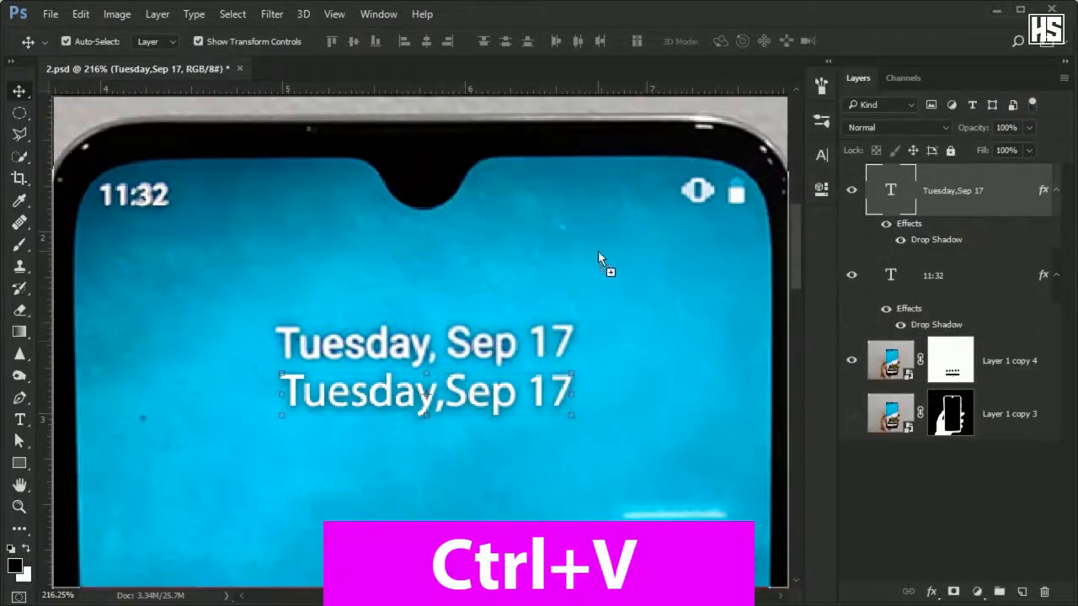
scroll(493, 244, down, 6)
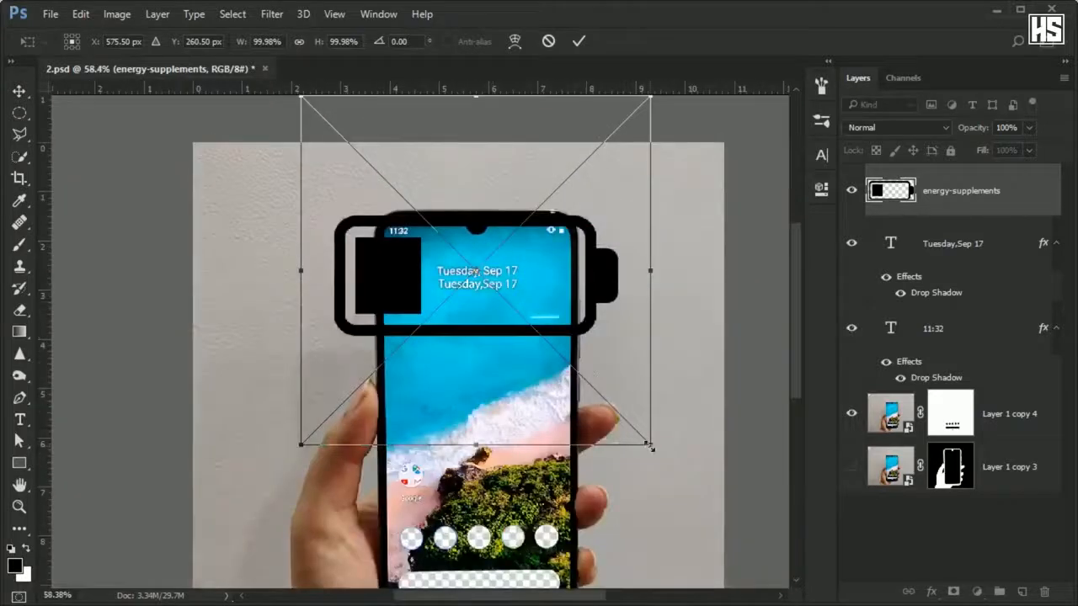
drag(651, 447, 487, 266)
scroll(486, 266, up, 5)
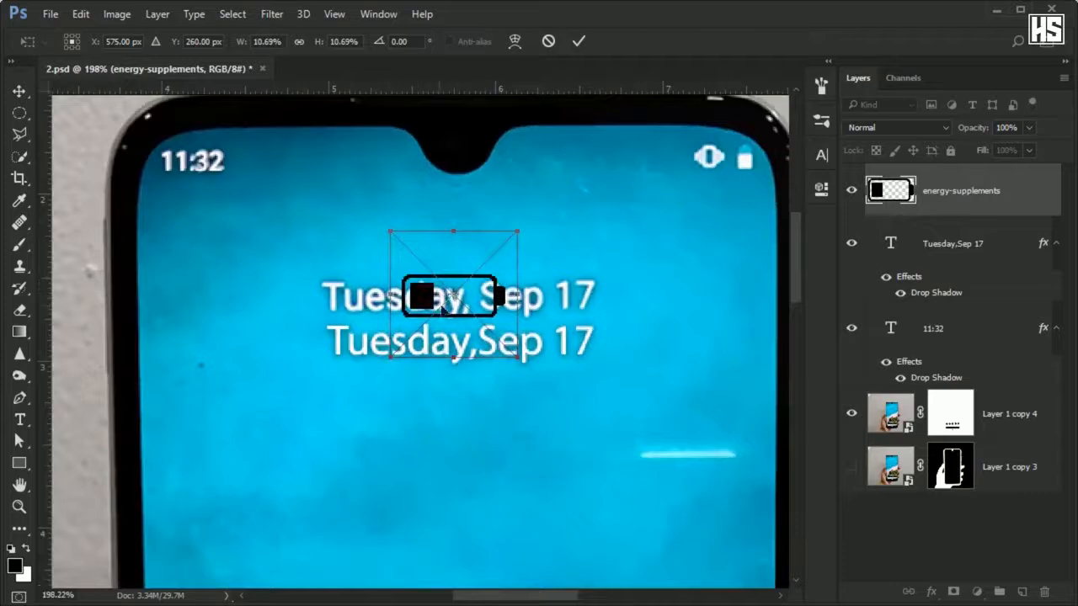
drag(443, 309, 700, 185)
drag(647, 233, 710, 171)
drag(763, 142, 739, 160)
key(Return)
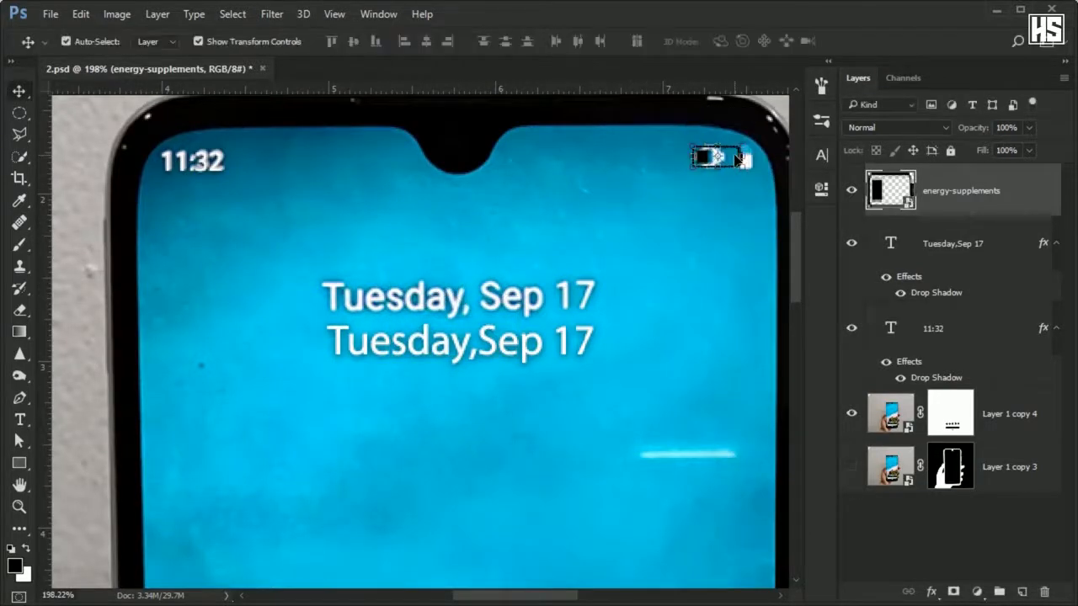
Step: Add a white (ffffff) Solid Color fill layer and clip it to the energy-supplements battery icon
click(978, 591)
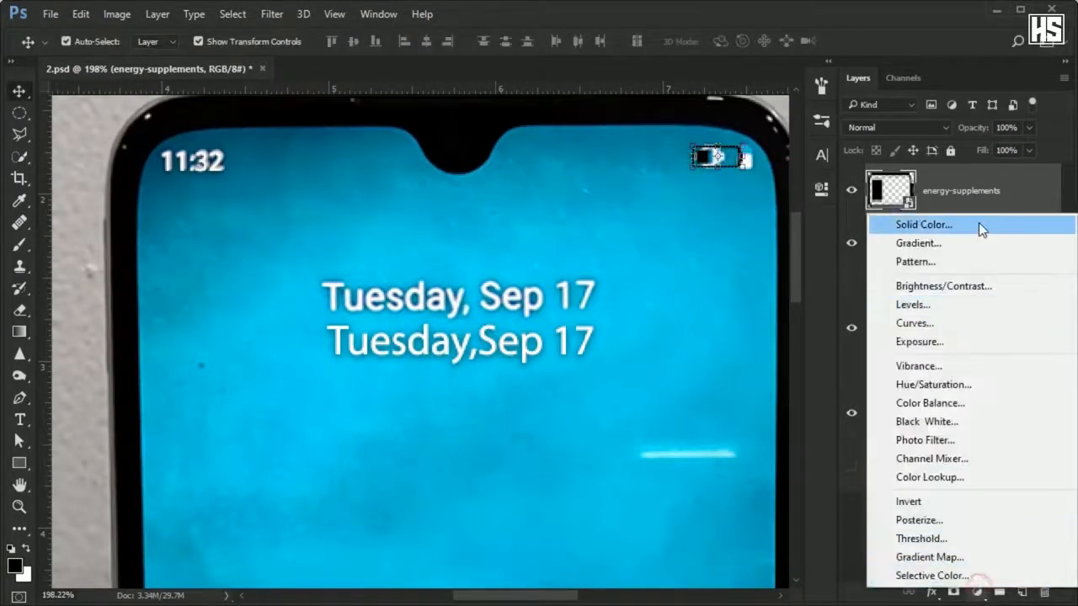
click(890, 227)
text(ffffff)
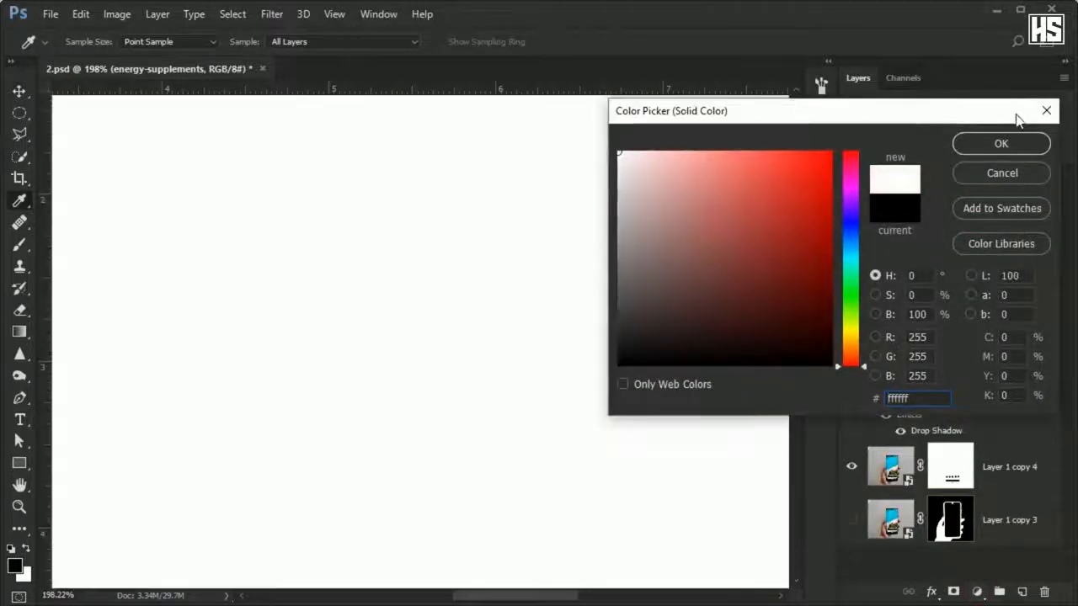
click(1000, 143)
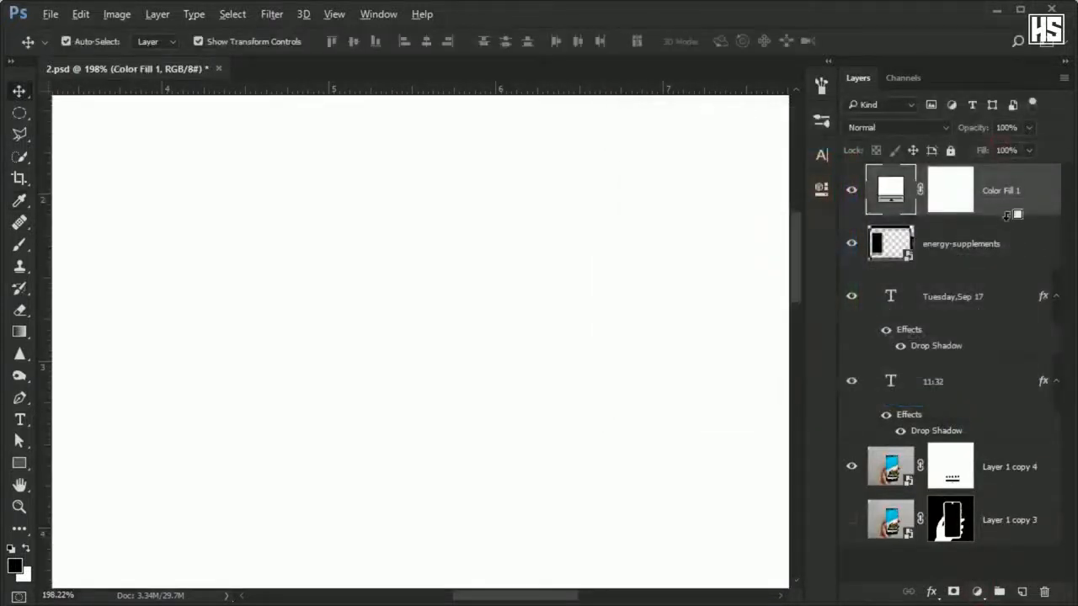
alt+click(1007, 216)
Step: Duplicate the 11:32 layer, enlarge the copy to about four times its size and centre it just above the date
click(993, 392)
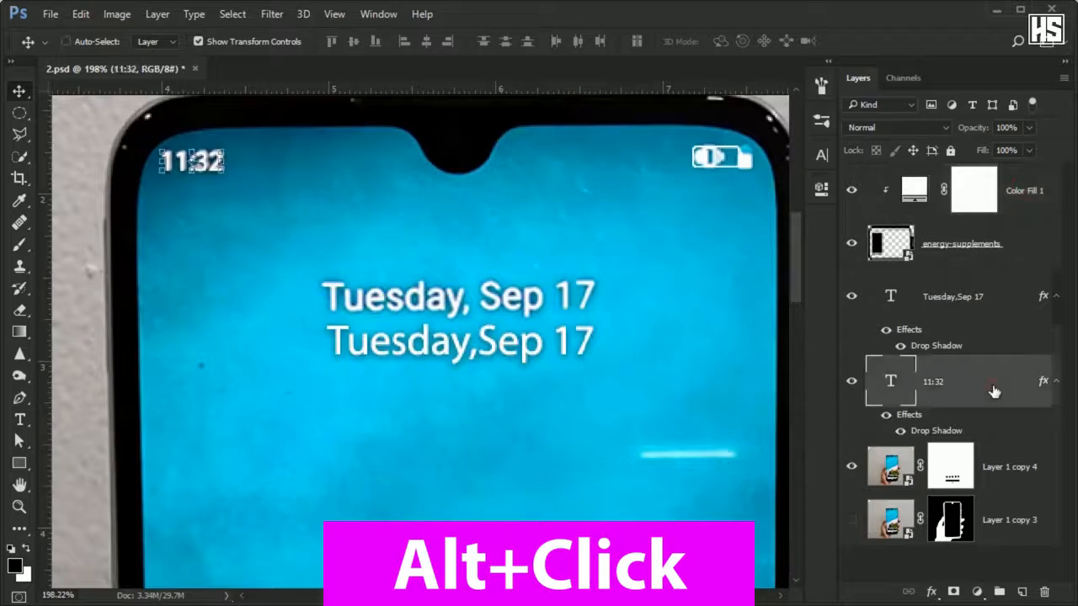
key(ctrl+j)
key(ctrl+t)
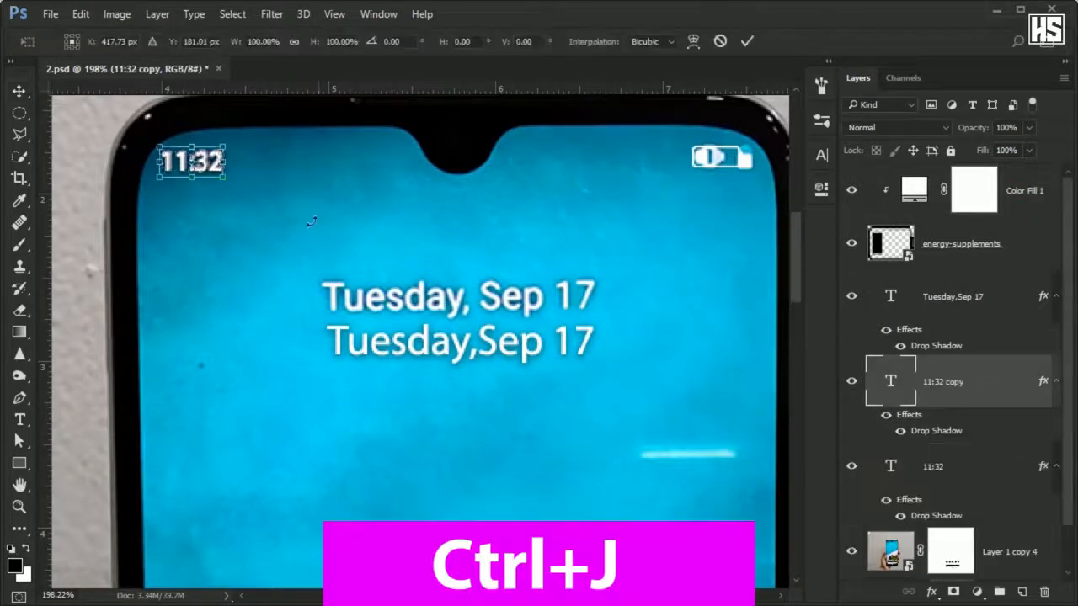
drag(223, 180, 421, 256)
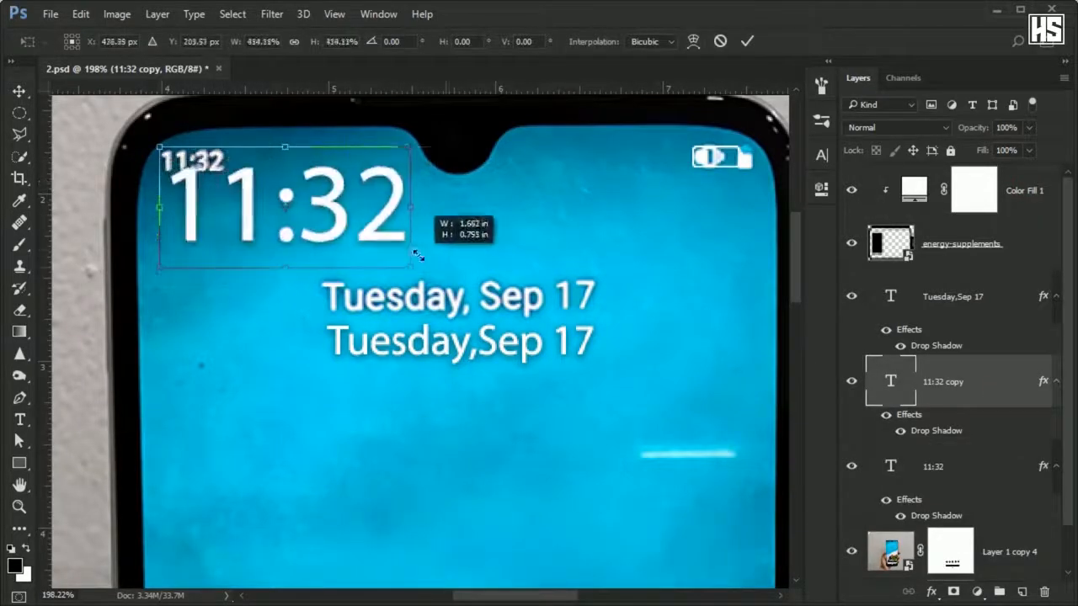
drag(348, 205, 497, 267)
Step: Change the font of the large 11:32 text to Oswald Bold
click(679, 94)
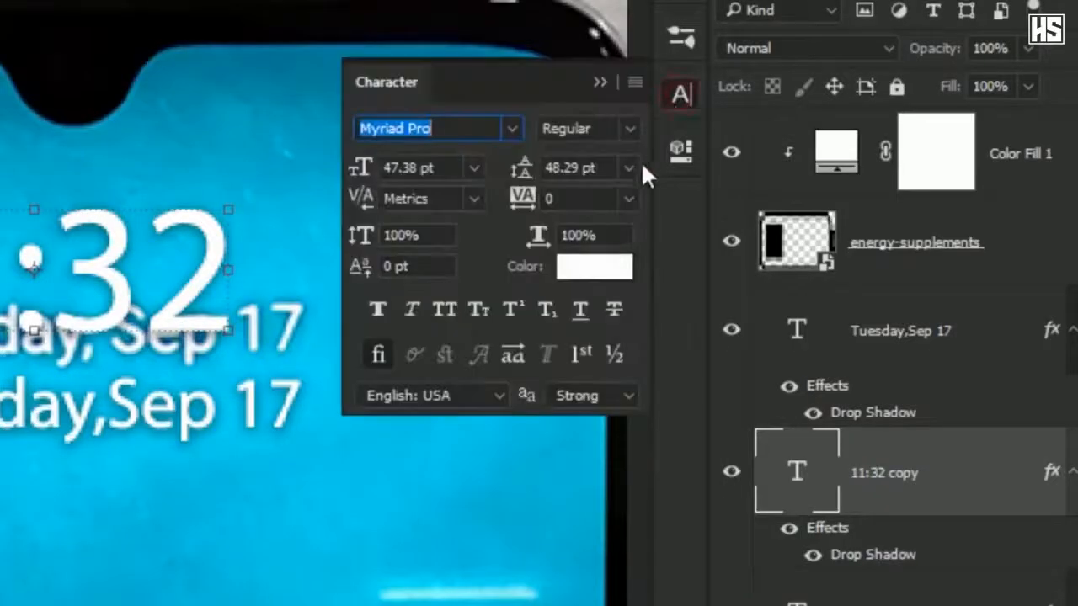
click(632, 130)
click(594, 336)
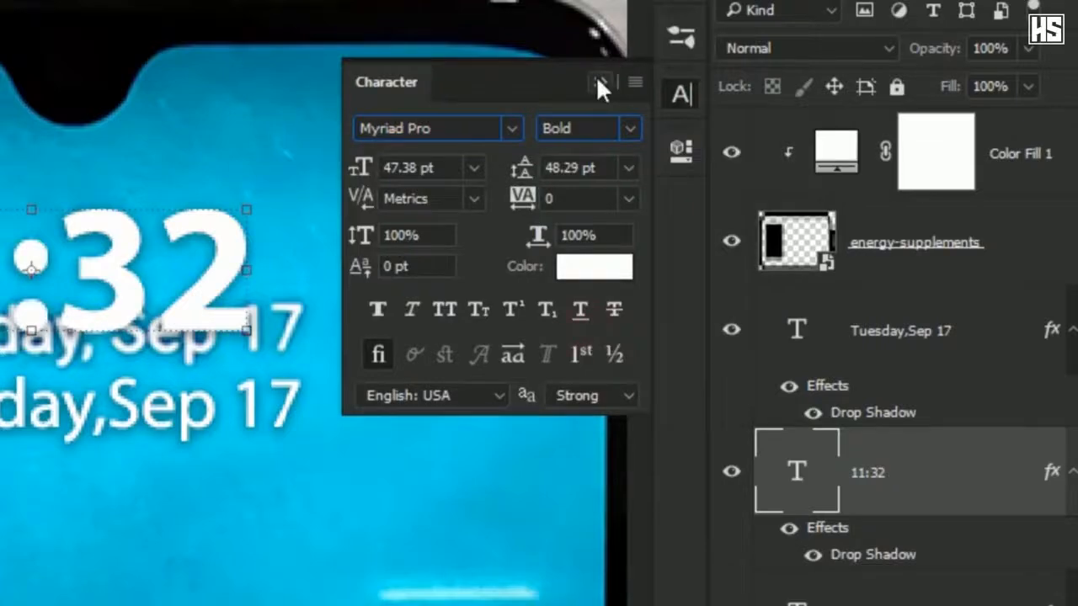
click(455, 133)
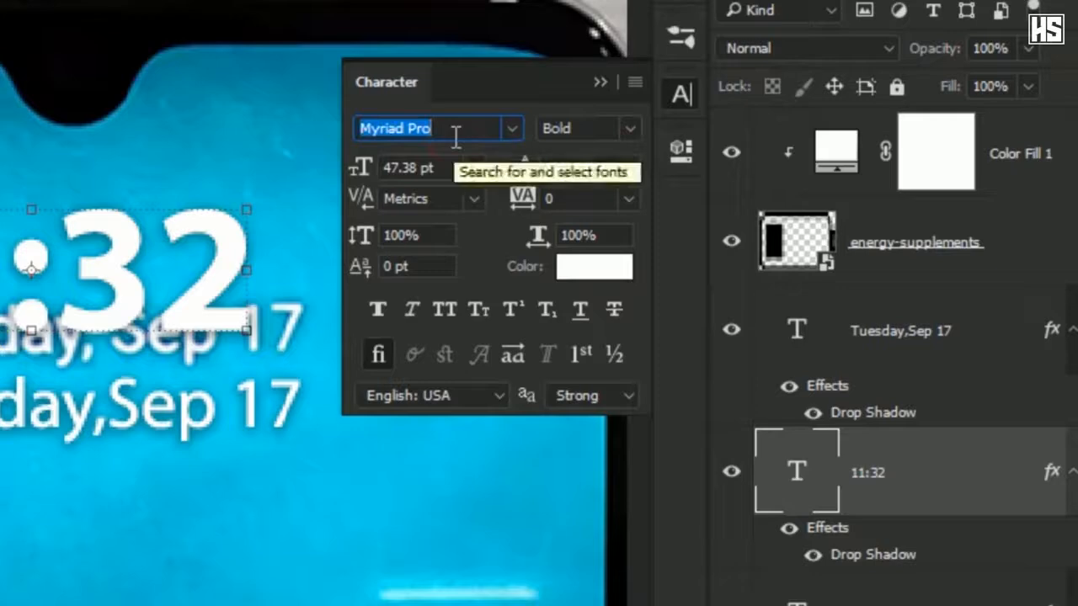
text(osw)
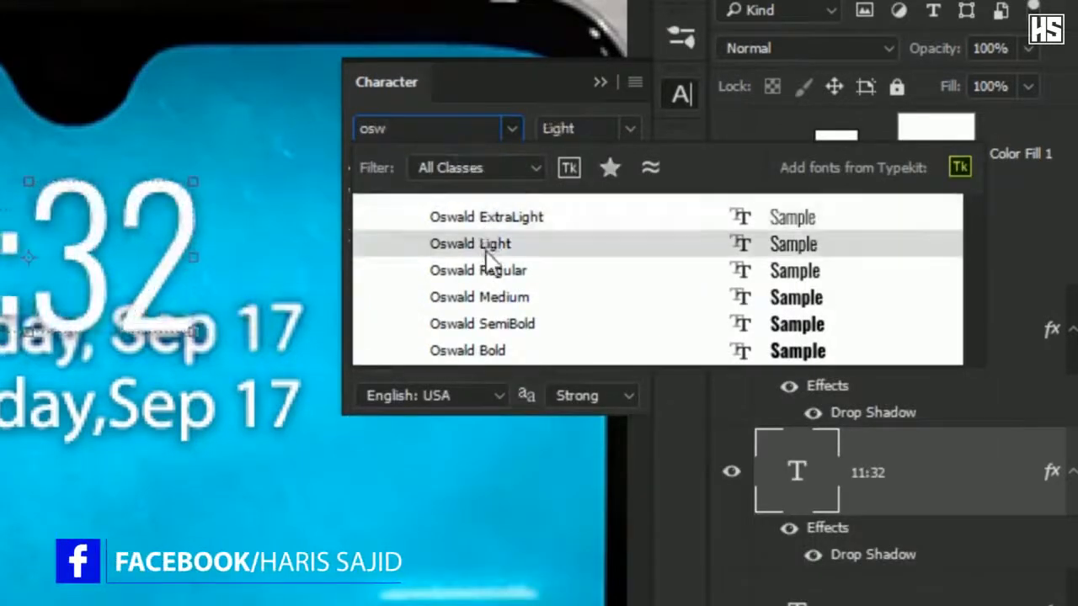
click(490, 353)
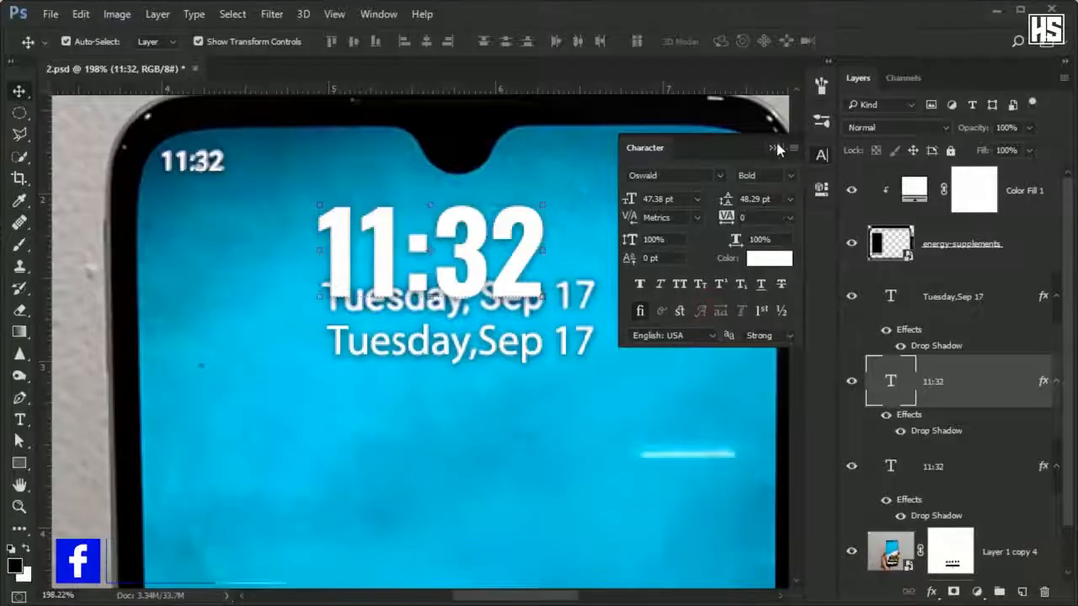
Step: Move the large 11:32 text to just below the editable Tuesday,Sep 17 text
click(600, 82)
mouse_move(532, 308)
mouse_down()
mouse_move(573, 423)
mouse_move(589, 428)
mouse_move(538, 320)
mouse_up()
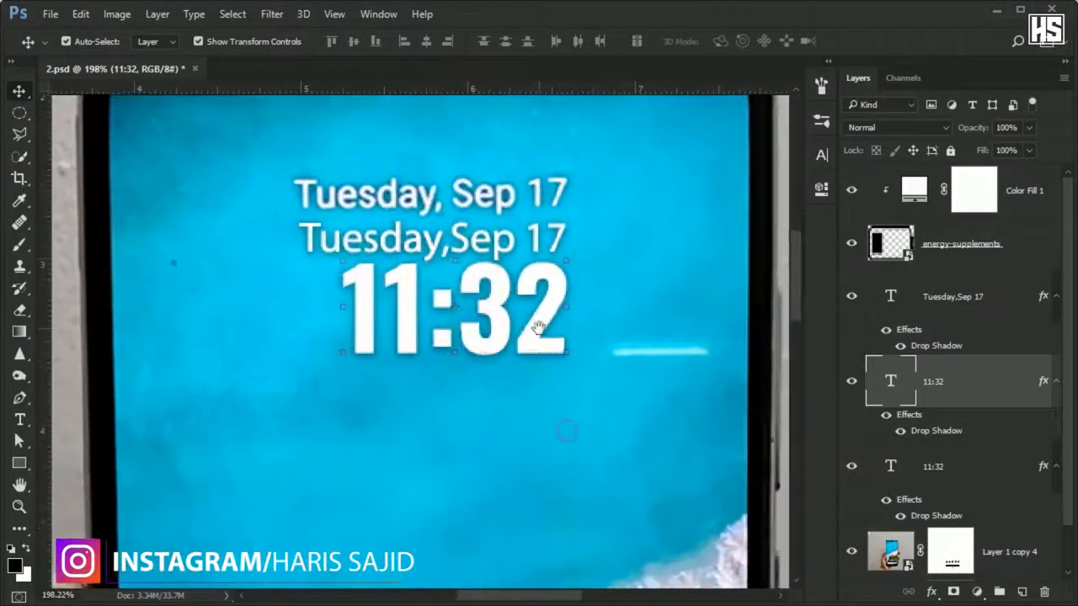
drag(565, 431, 548, 431)
drag(547, 431, 564, 364)
Step: Place a vertical guide at the phone screen's centre, using a temporary 380 × 57 px rectangle across the screen that is deleted again
click(21, 464)
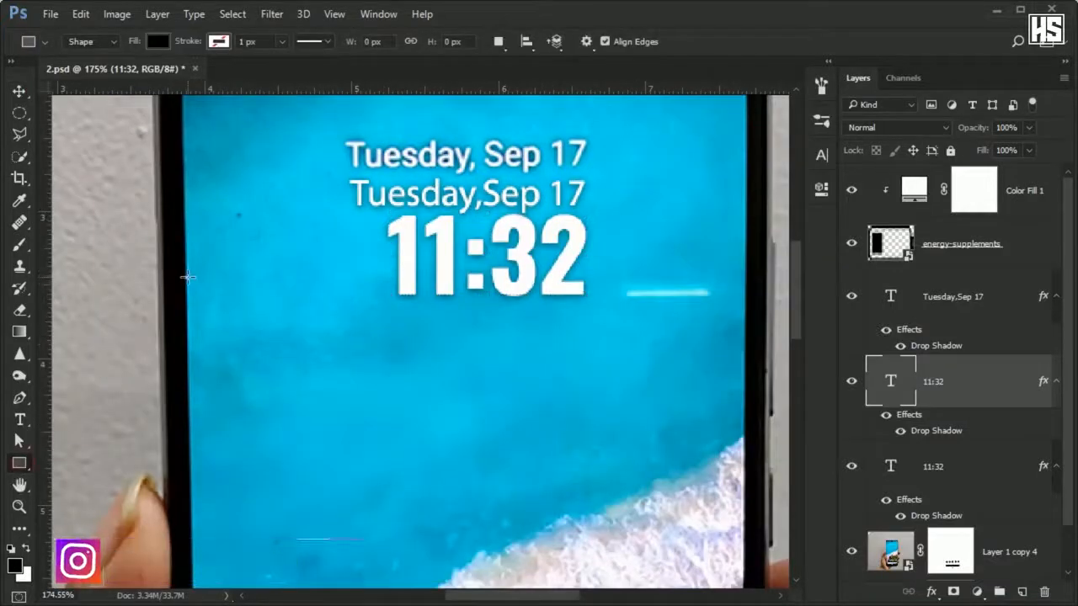
drag(187, 275, 767, 353)
drag(40, 378, 466, 373)
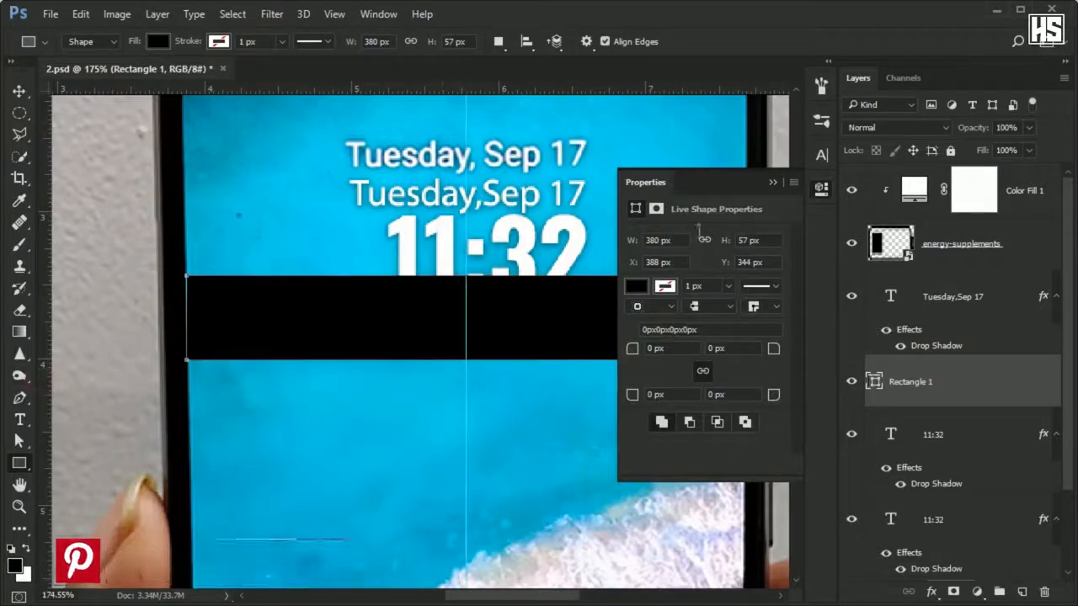
click(772, 183)
key(v)
scroll(464, 314, up, 2)
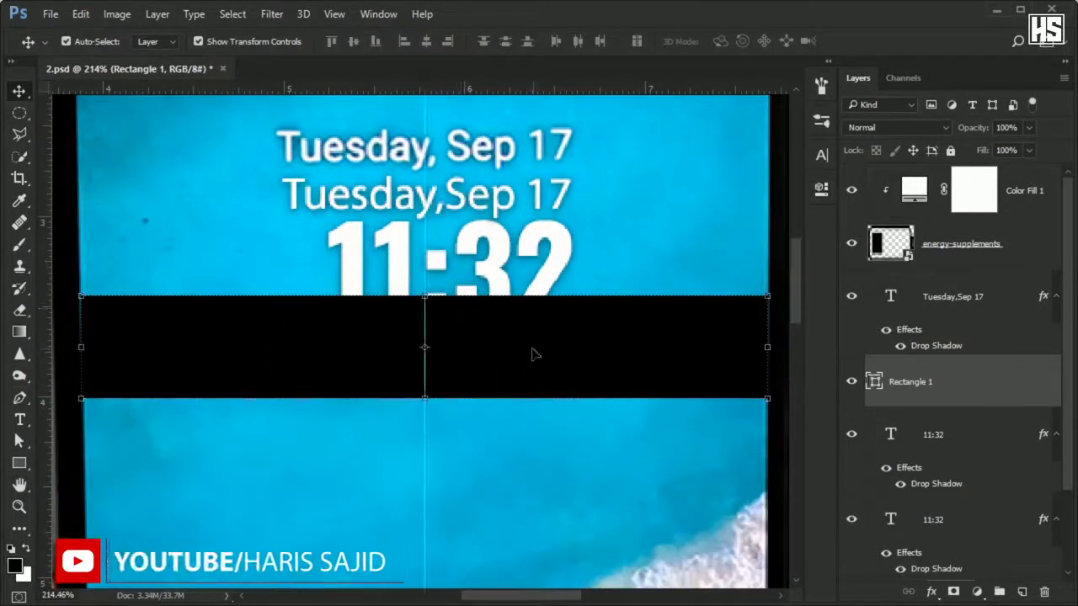
key(Delete)
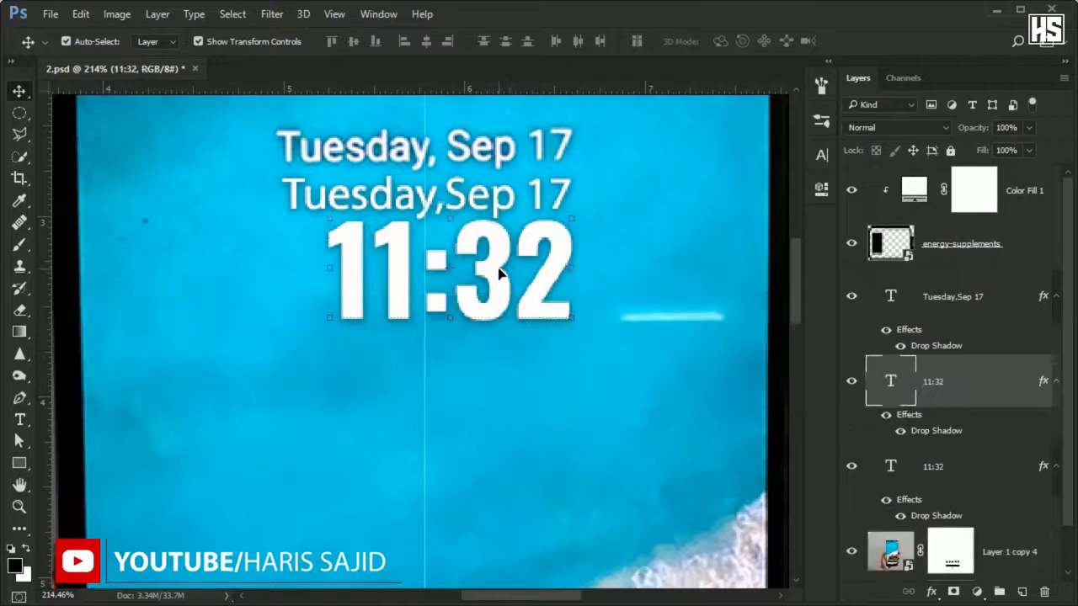
Step: Centre the large 11:32 on the vertical guide and move the Tuesday,Sep 17 text directly below it
drag(499, 272, 473, 321)
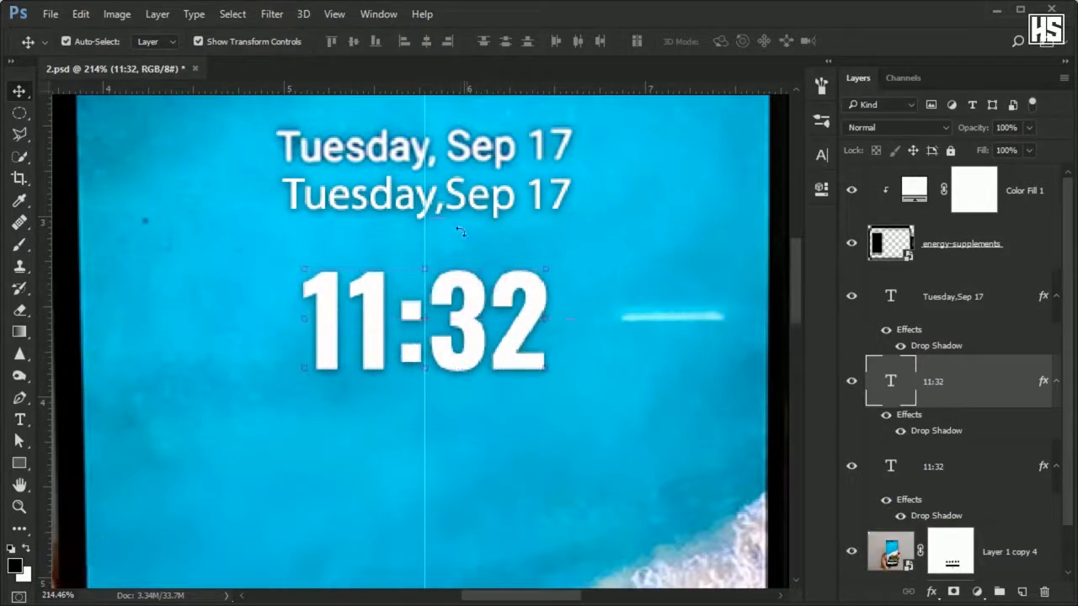
drag(475, 210, 480, 420)
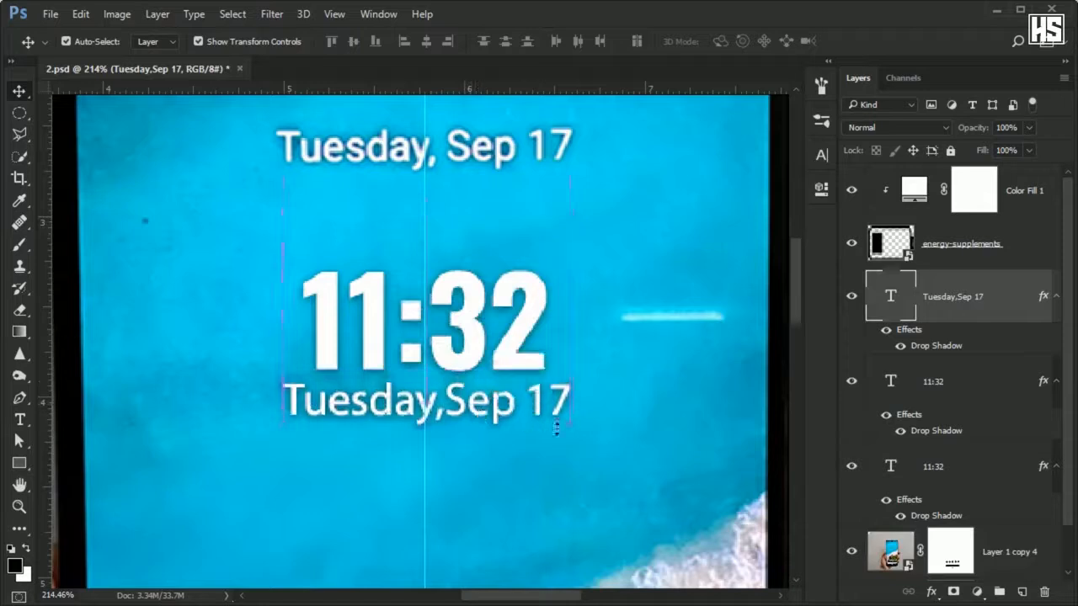
Step: Enlarge the large 11:32 text to about the date's width and position it just above the date
click(539, 290)
key(ctrl+t)
drag(546, 251, 570, 231)
mouse_move(553, 300)
mouse_down()
mouse_move(558, 284)
mouse_move(544, 291)
mouse_up()
key(Return)
Step: Invert the layer mask of Layer 1 copy 4 to isolate the phone's app icons and search bar
scroll(516, 276, down, 10)
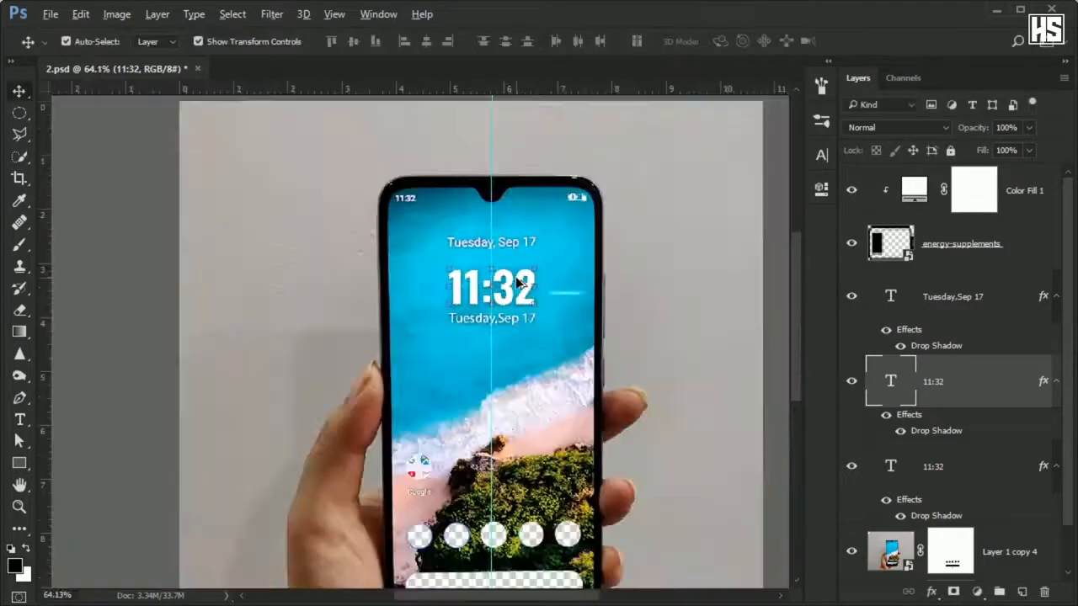
scroll(518, 282, down, 4)
click(661, 228)
scroll(918, 366, down, 2)
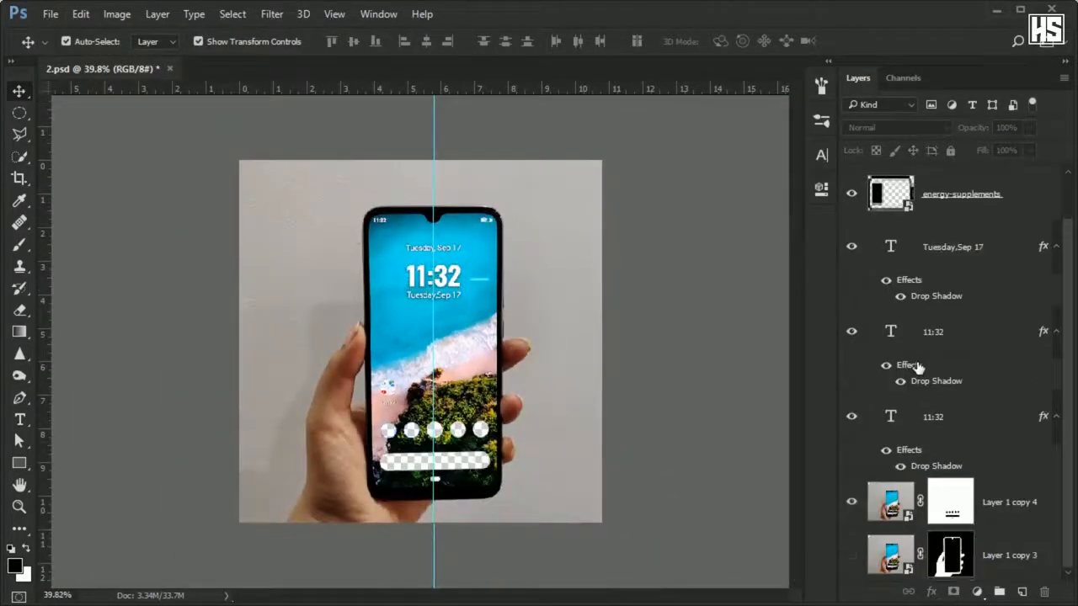
click(951, 502)
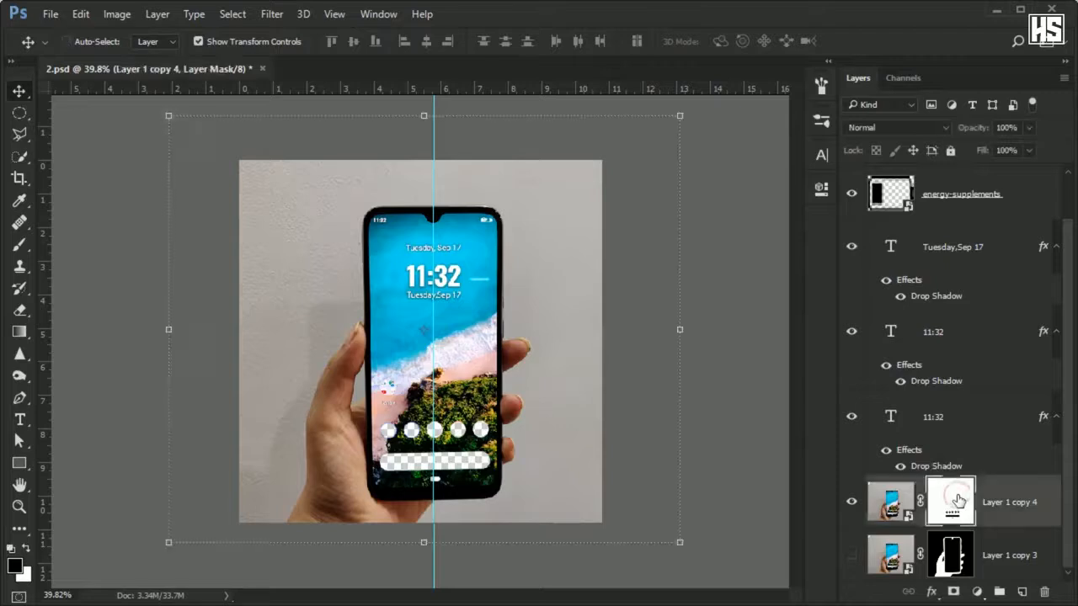
key(ctrl+i)
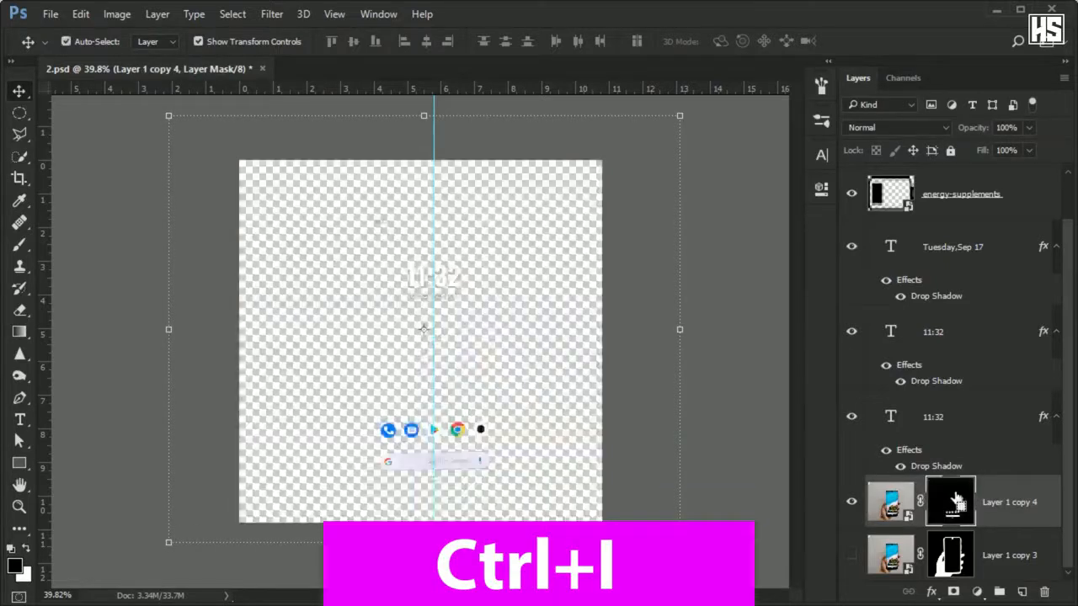
Step: Group all interface layers from Layer 1 copy 4 up to Color Fill 1
scroll(1013, 270, up, 1)
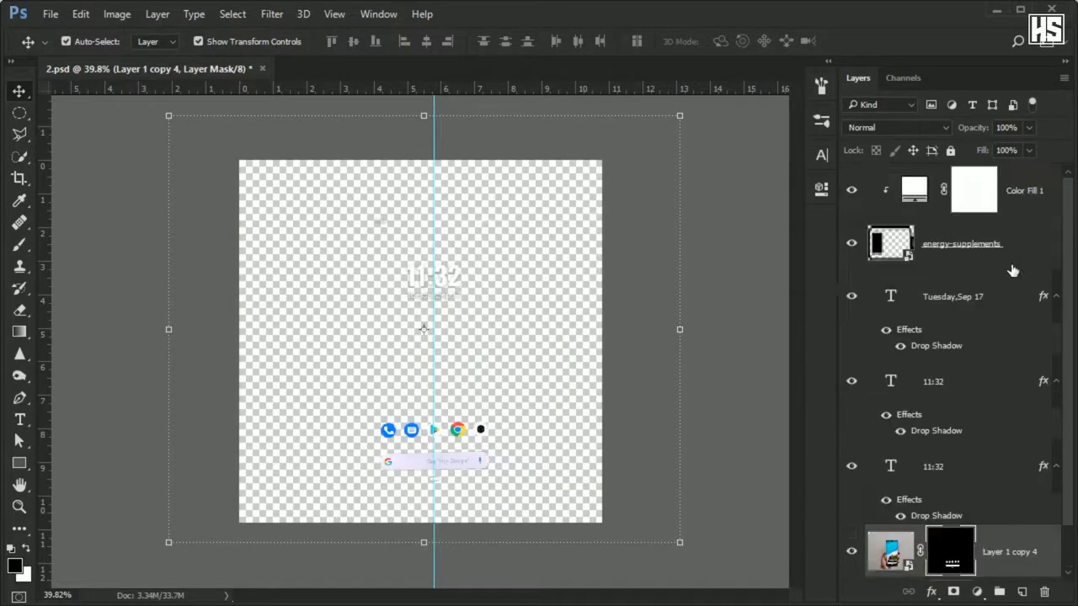
shift+click(1037, 185)
click(1000, 593)
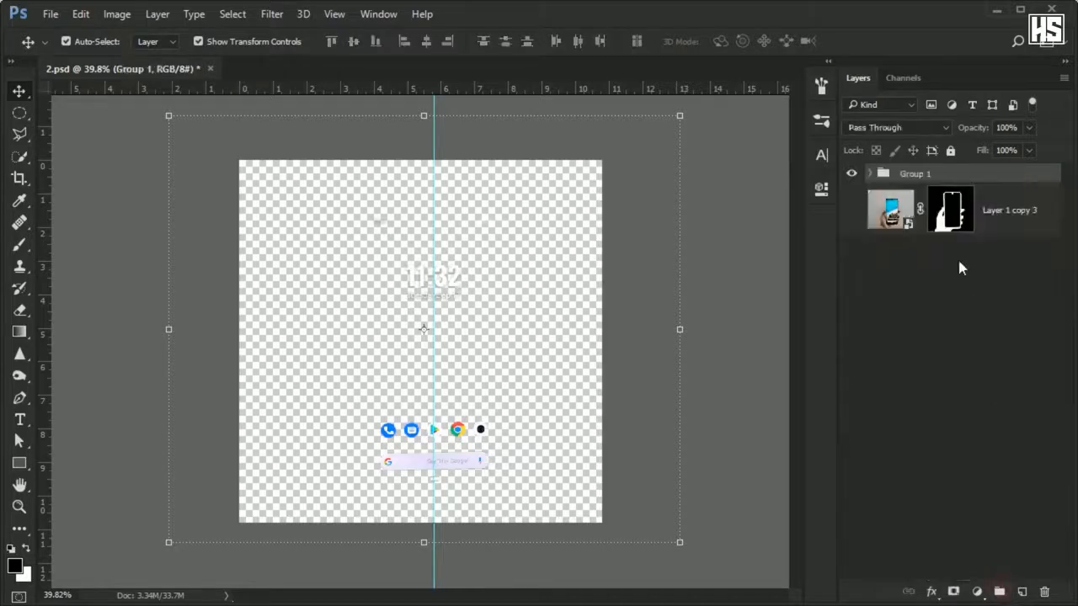
Step: Paste the shopping arcade photo as a new layer and convert it to a smart object
key(ctrl+v)
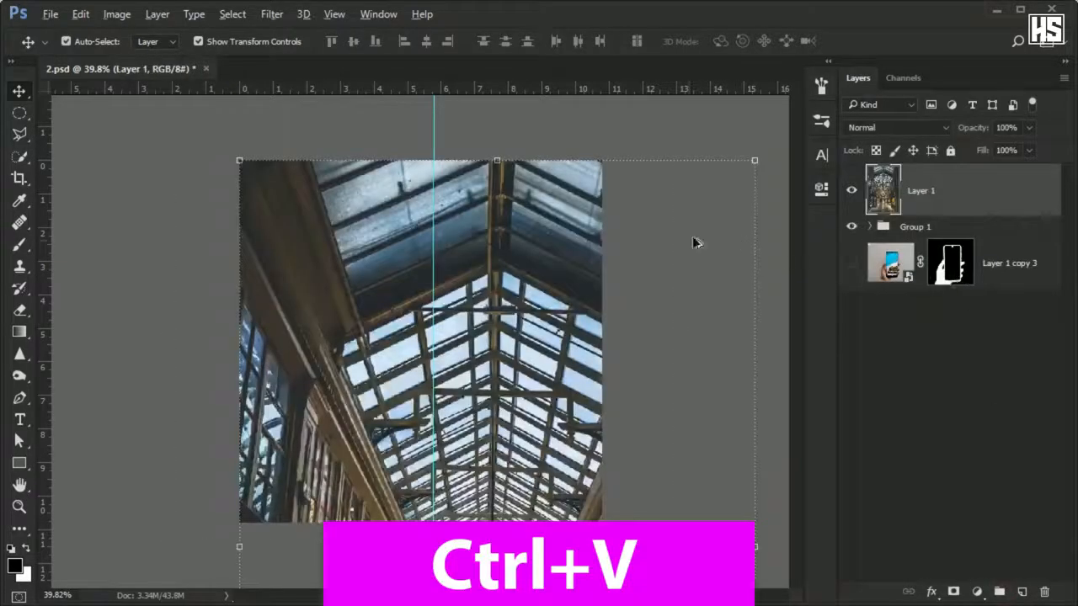
key(ctrl+0)
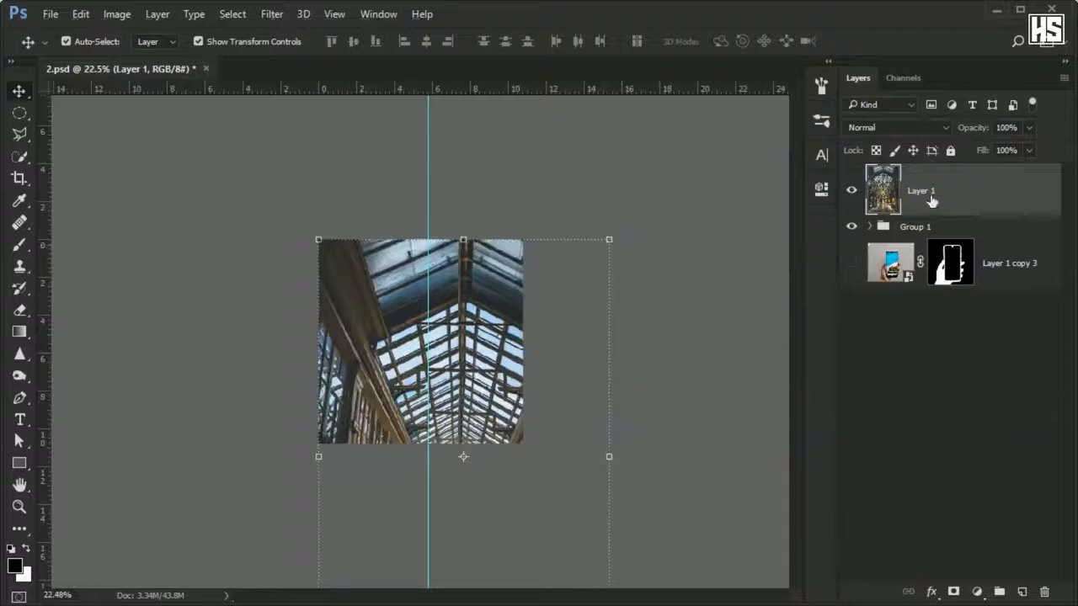
right_click(948, 190)
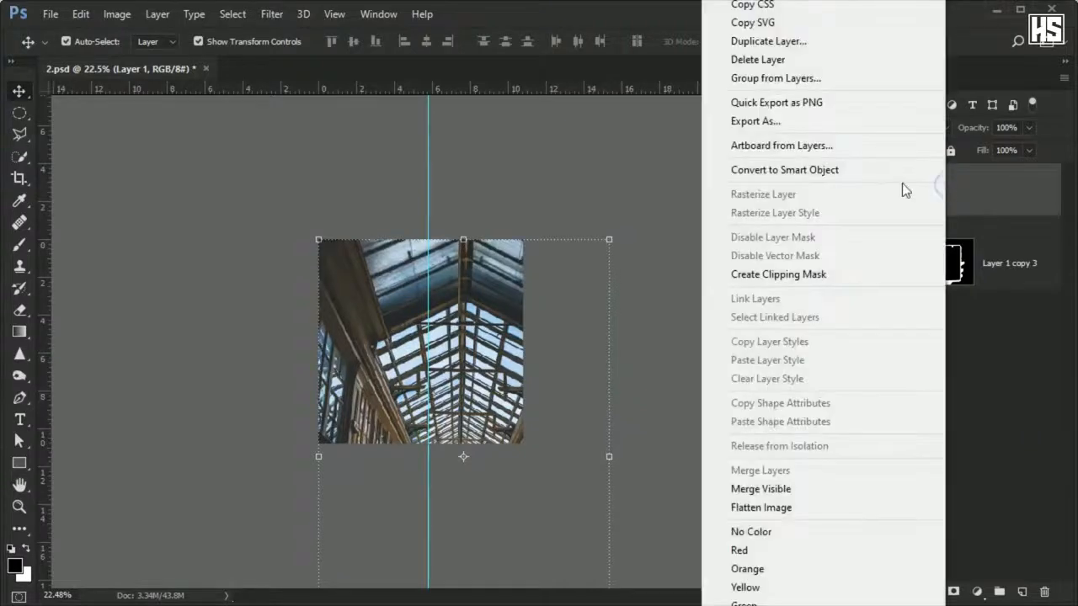
click(878, 173)
Step: Scale down the arcade photo proportionally and position it to fill the whole canvas
drag(609, 240, 550, 325)
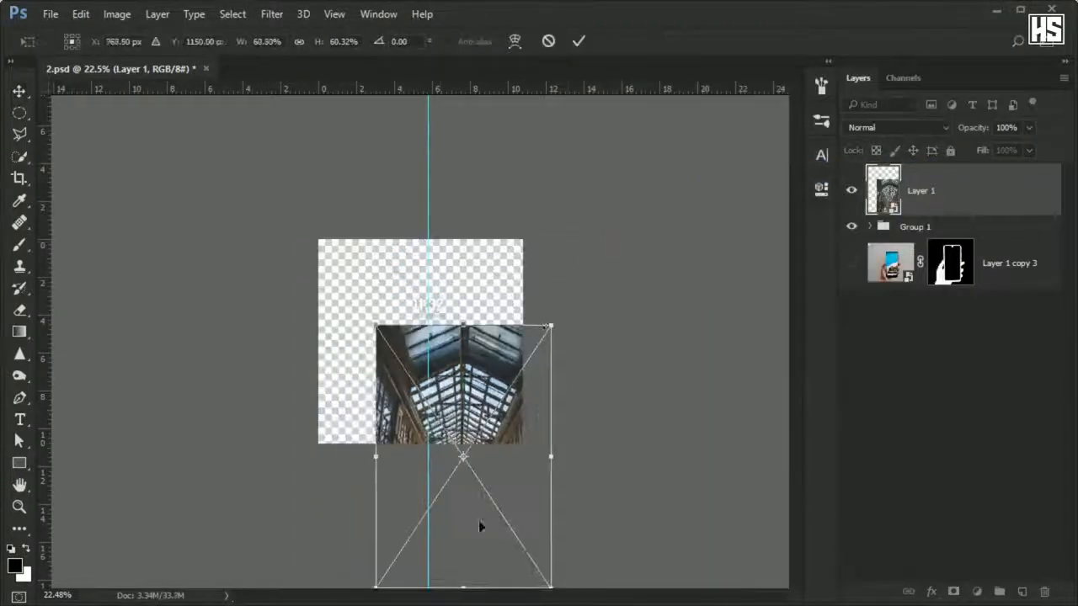
drag(478, 521, 431, 374)
drag(501, 443, 517, 465)
drag(481, 437, 529, 470)
drag(510, 396, 446, 408)
scroll(492, 393, up, 4)
key(Return)
scroll(476, 411, up, 2)
Step: Move the arcade photo to the bottom of the layer stack and show Layer 1 copy 3 with the hand and phone
drag(922, 192, 998, 282)
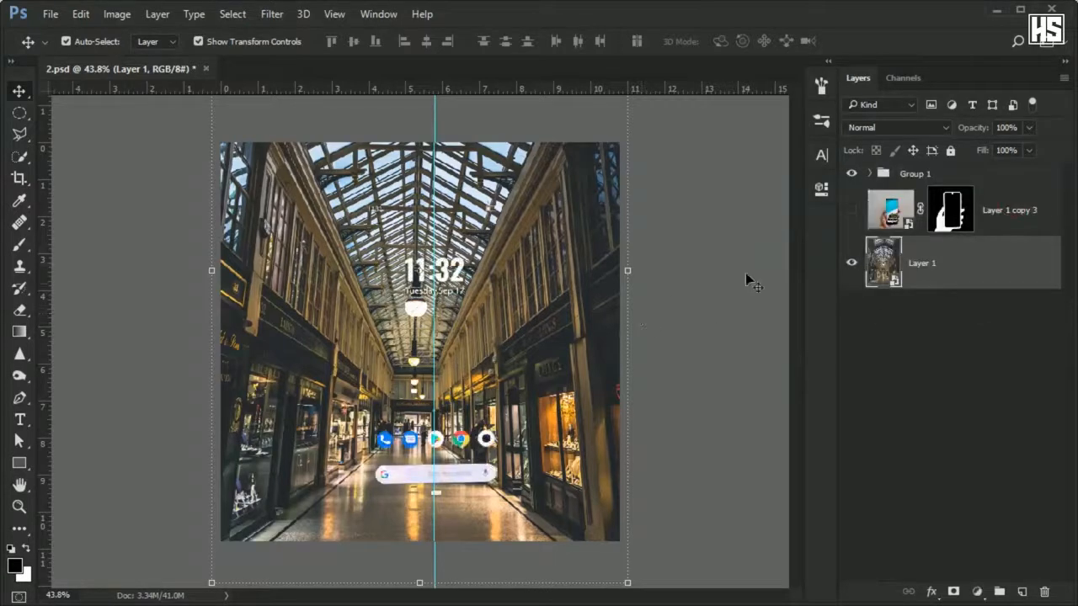
click(850, 210)
Step: Link Group 1 with Layer 1 copy 3 and nudge them together slightly to the left
click(1034, 217)
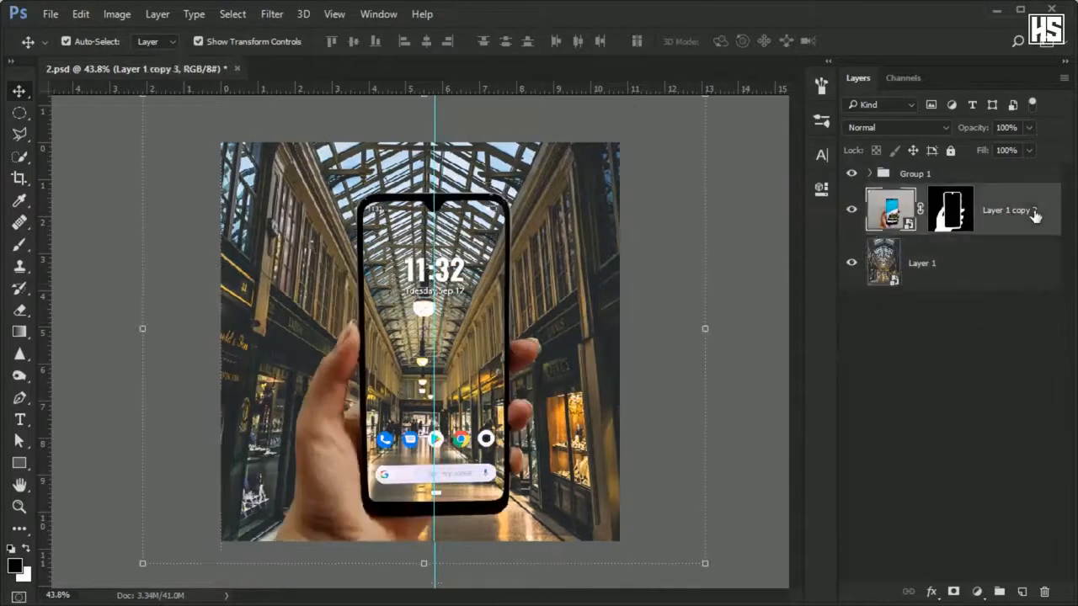
click(996, 171)
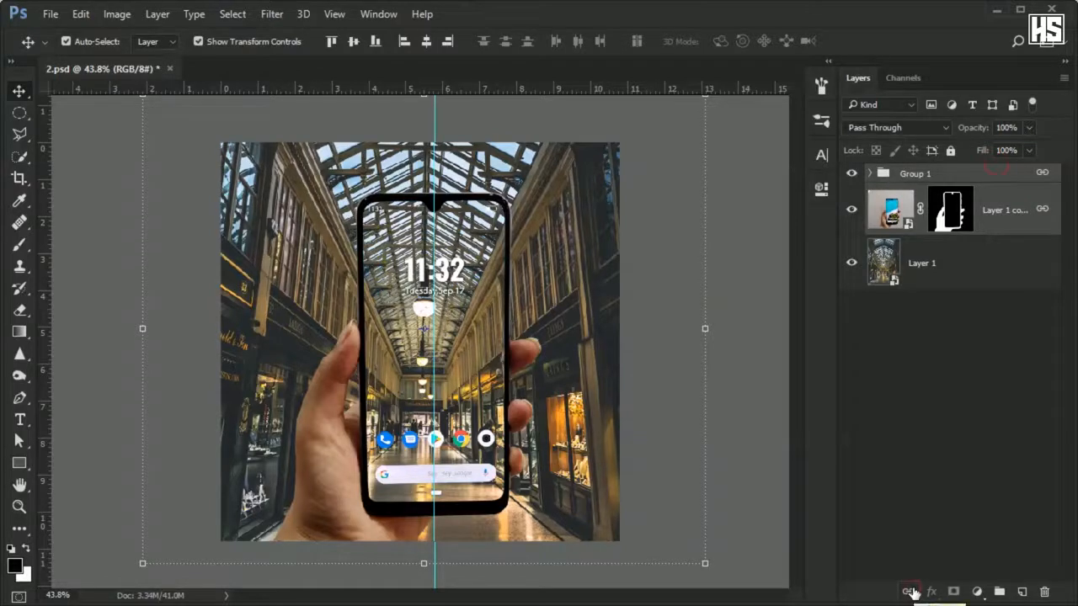
key(shift+Left)
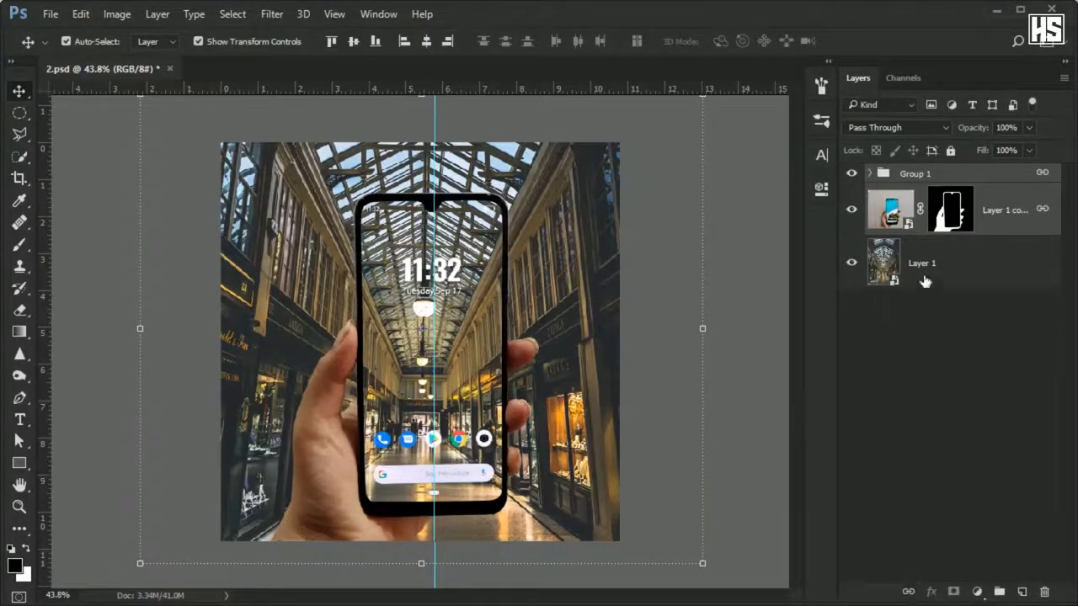
Step: Slightly enlarge and shift the arcade photo to the right, bringing its hanging lamps closer to the phone's vertical centre guide
click(964, 272)
scroll(672, 208, down, 1)
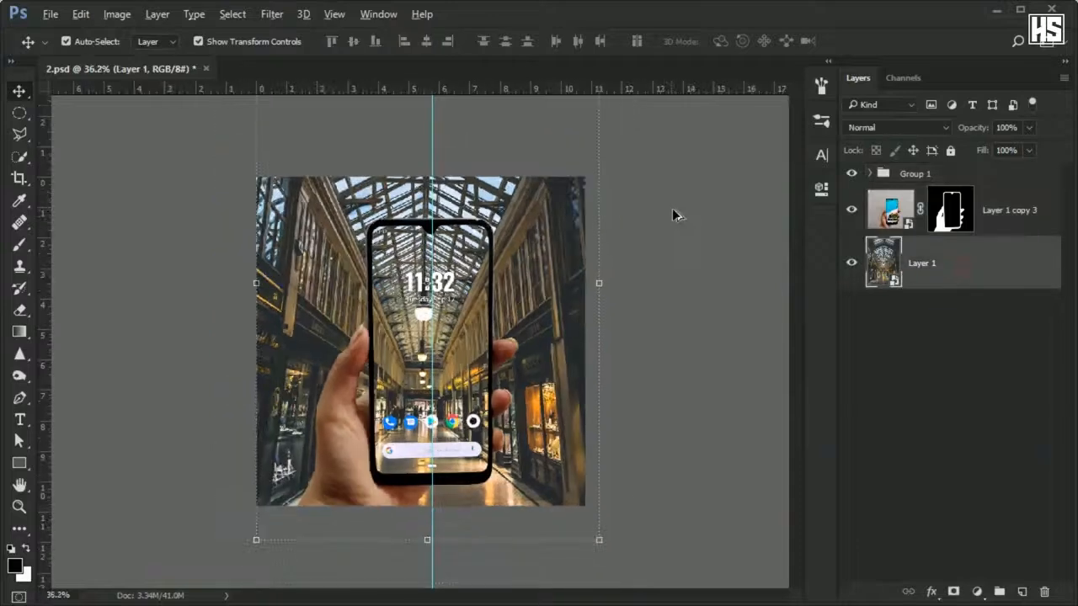
mouse_move(612, 549)
mouse_down()
mouse_move(602, 559)
mouse_move(593, 543)
mouse_up()
key(shift+Right)
key(shift+Right)
key(Return)
Step: Rasterize the arcade photo layer and lasso the blank strip along the canvas's left edge on it
right_click(974, 275)
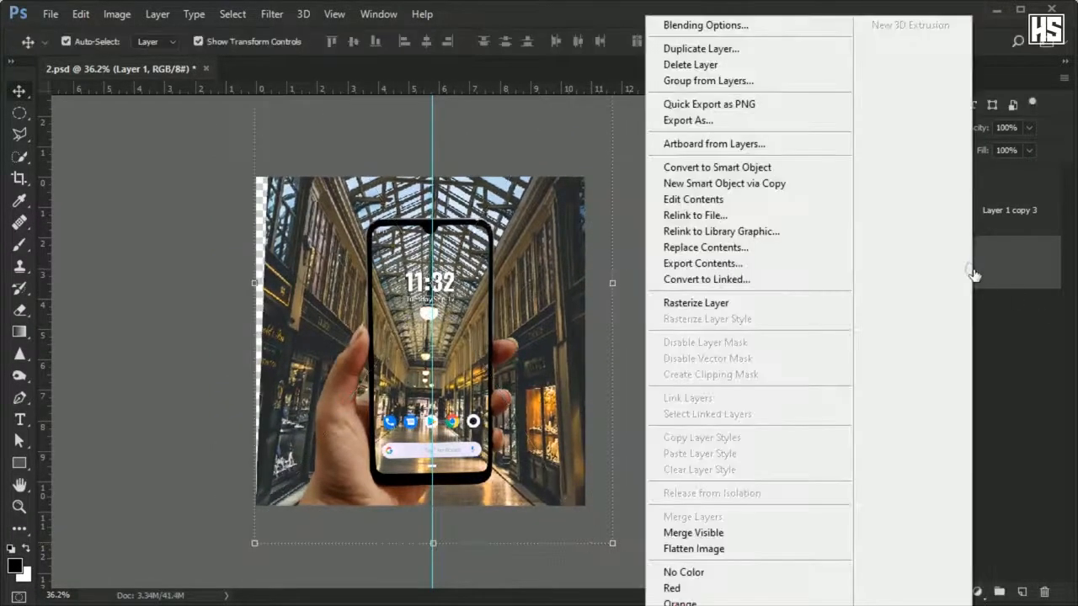
click(798, 305)
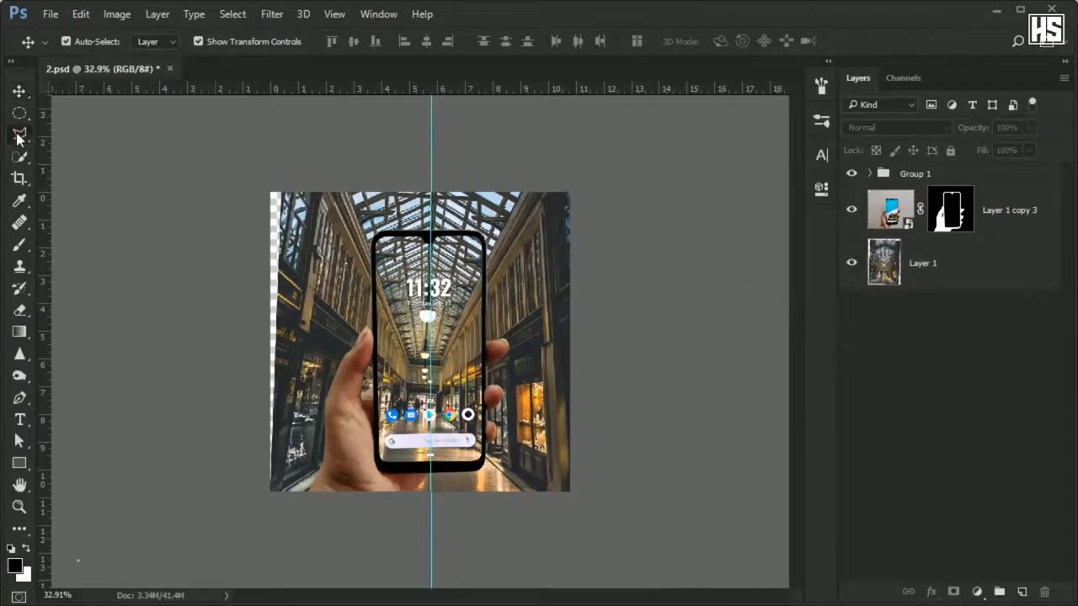
click(19, 134)
click(58, 135)
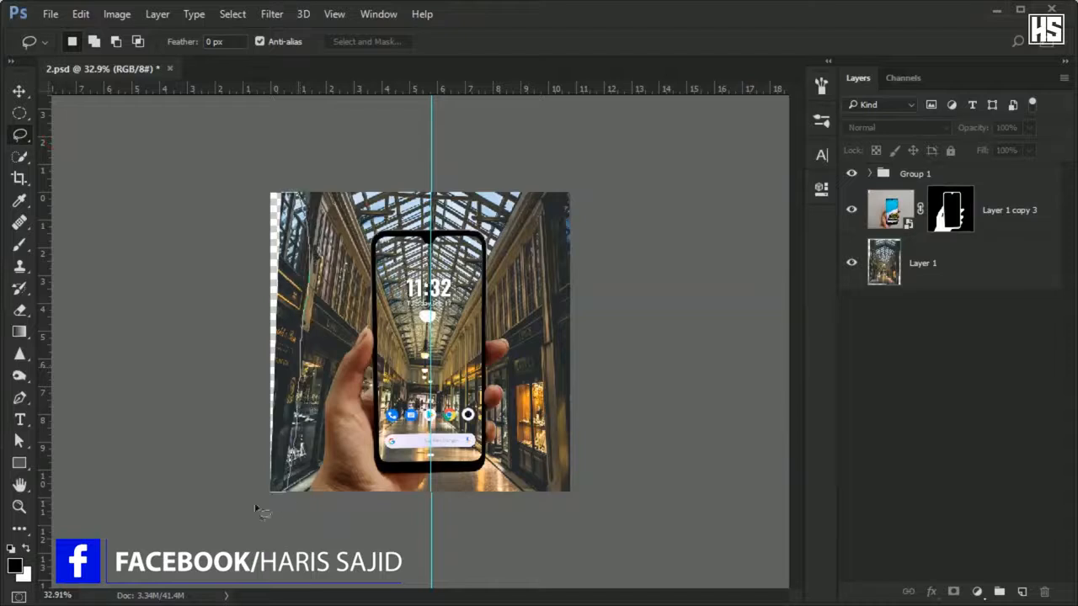
drag(221, 199, 236, 170)
click(898, 276)
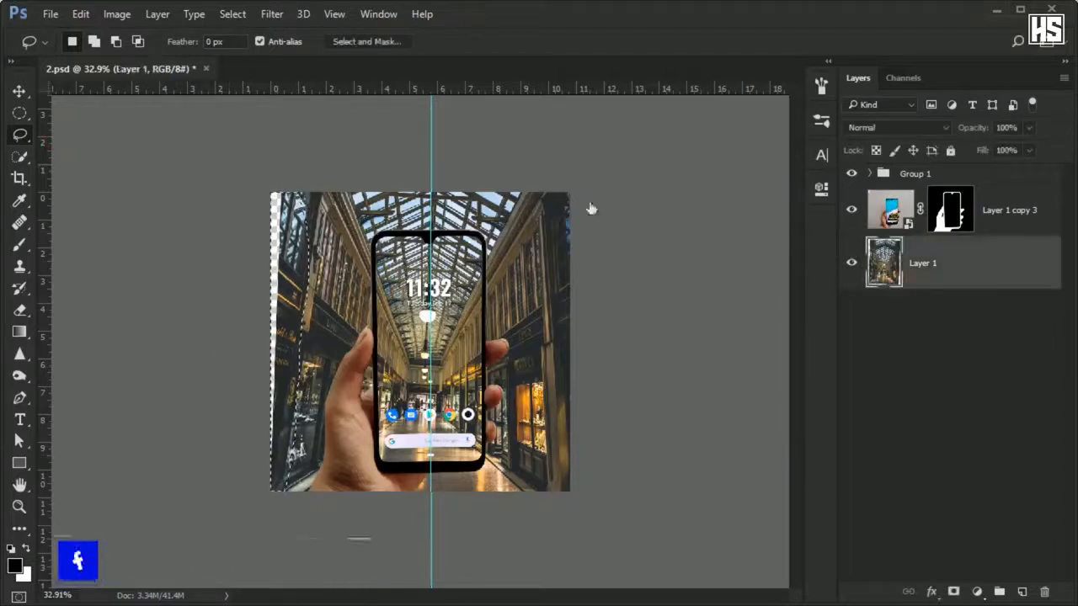
Step: Fill the selected strip with Content-Aware at 100% opacity in Normal mode with Color Adaptation, and deselect
click(80, 14)
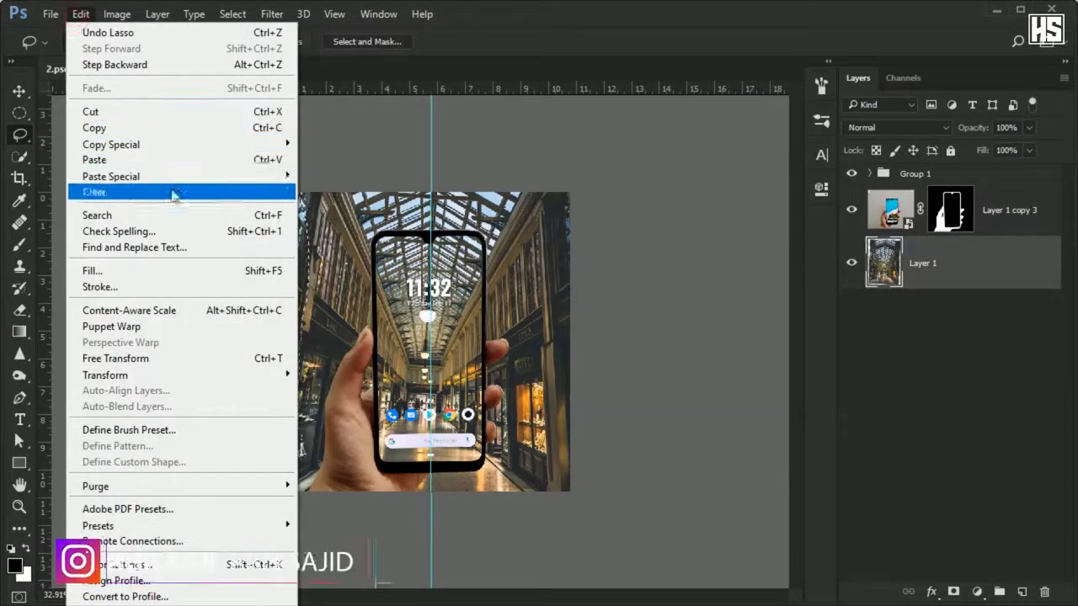
click(168, 271)
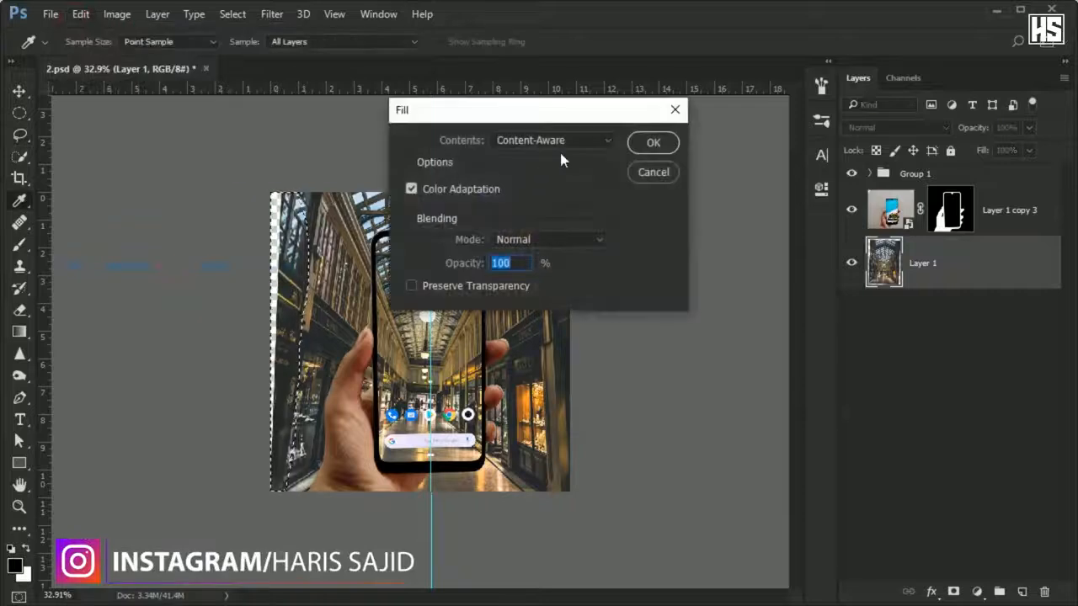
click(653, 142)
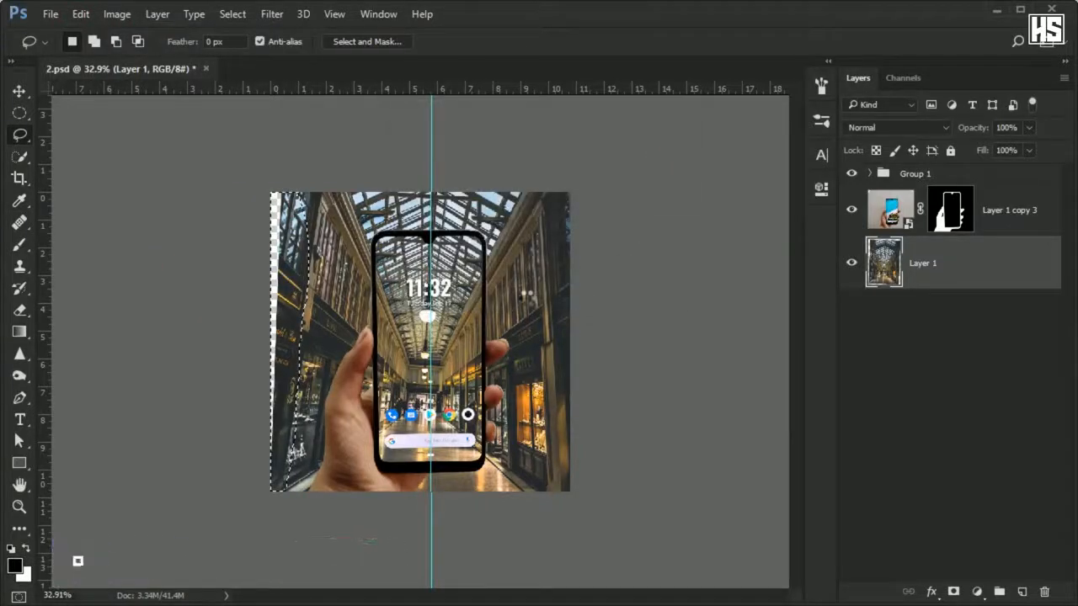
key(ctrl+d)
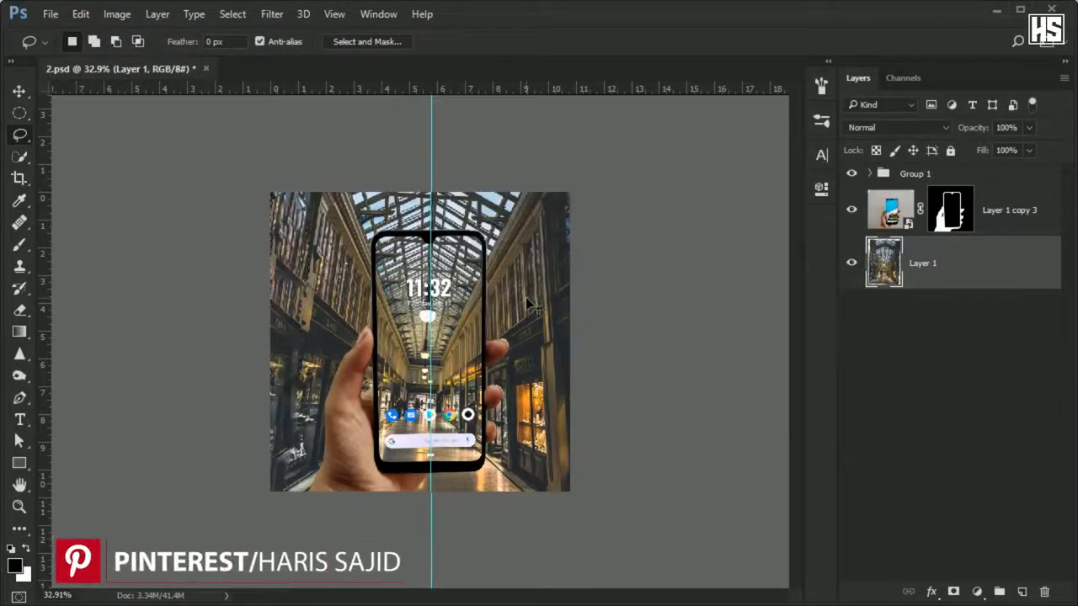
Step: Draw a Pen path around the phone's upper part, following the arcade beams across its sides, and convert it to a selection
scroll(511, 270, up, 5)
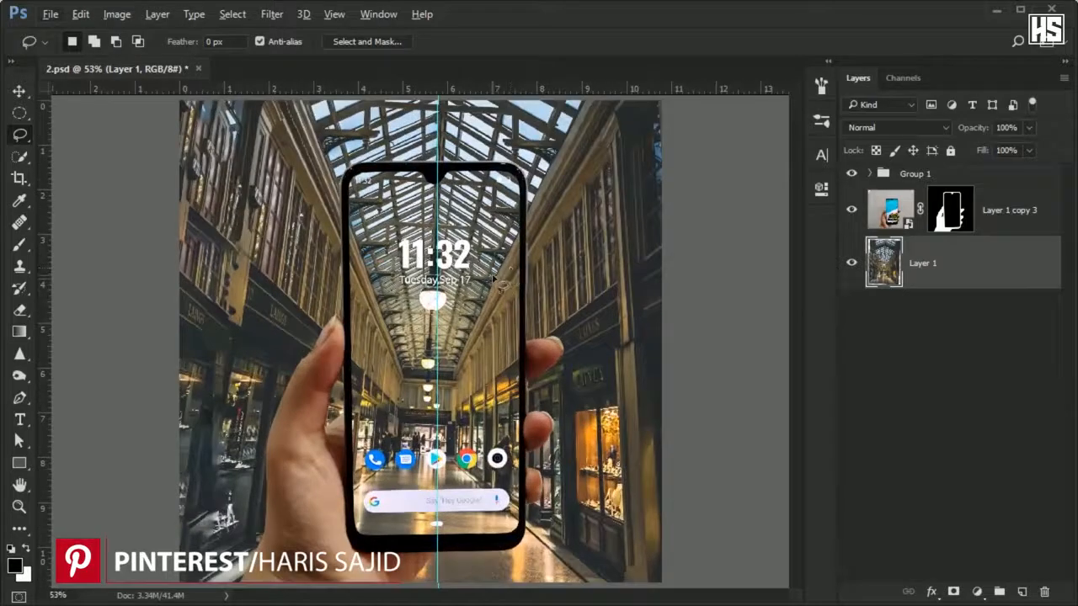
scroll(488, 278, up, 2)
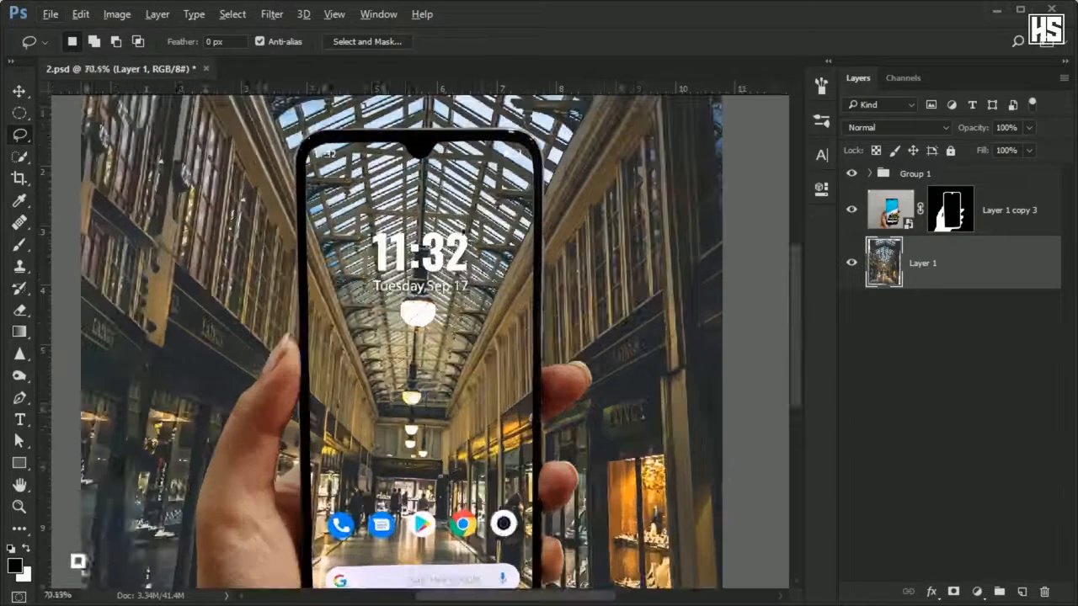
scroll(194, 280, up, 4)
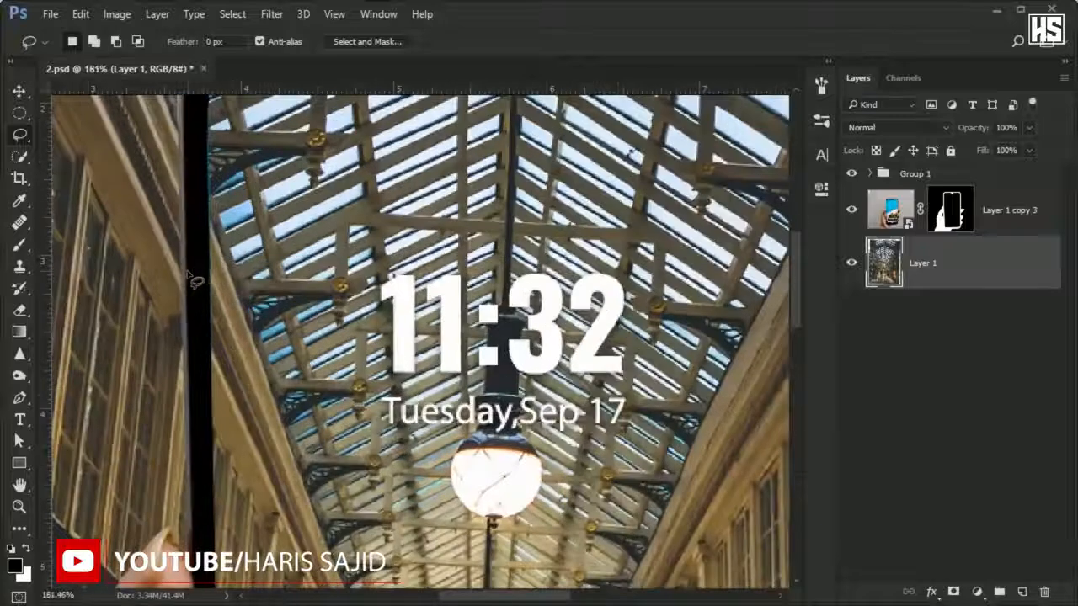
scroll(195, 280, up, 1)
key(p)
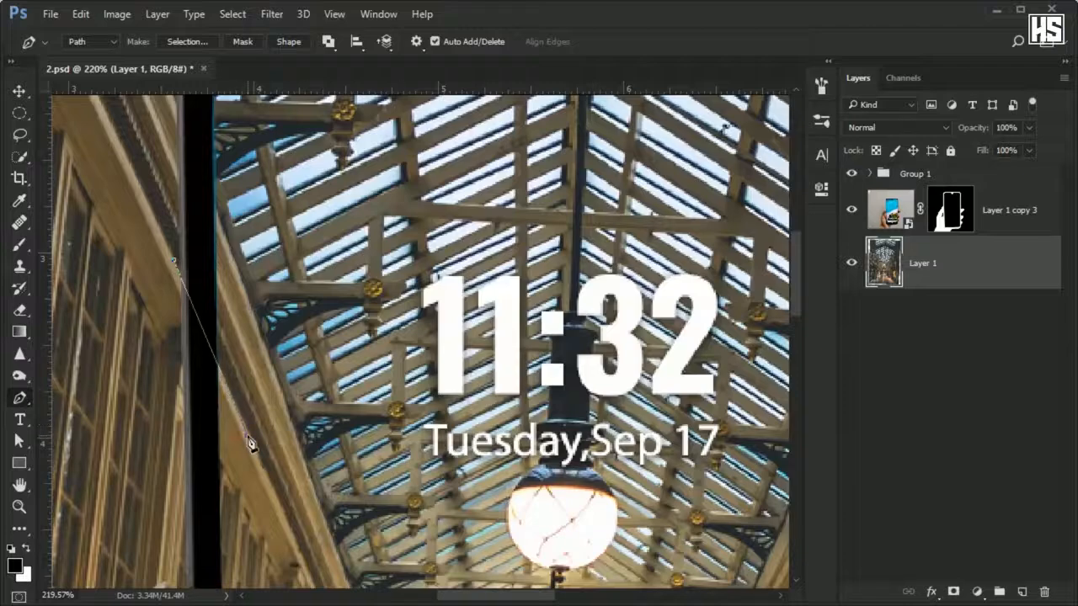
drag(758, 388, 408, 390)
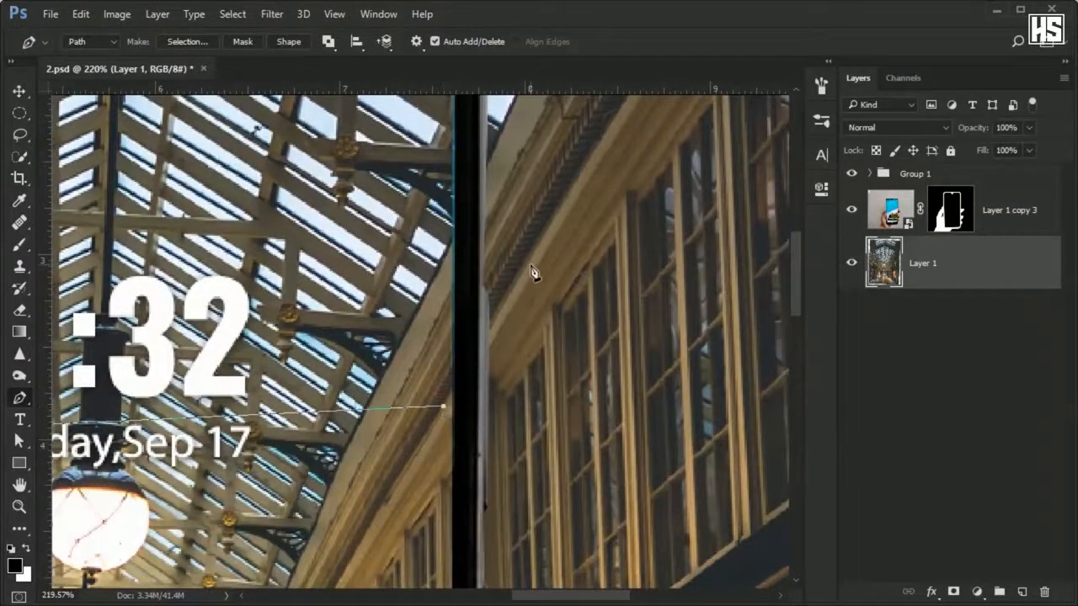
scroll(532, 272, down, 3)
right_click(364, 277)
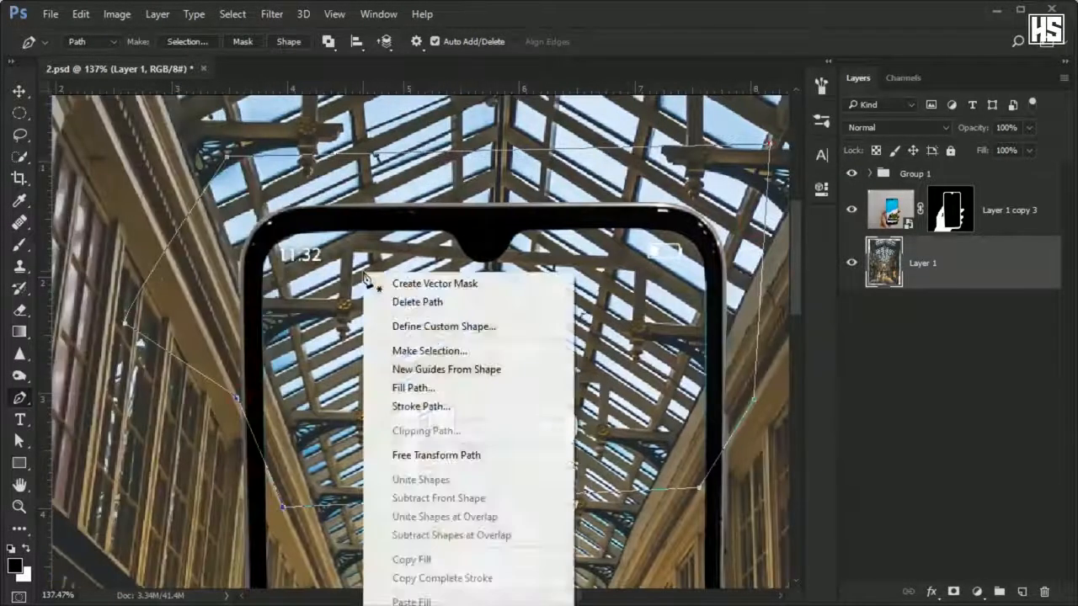
click(429, 352)
click(636, 145)
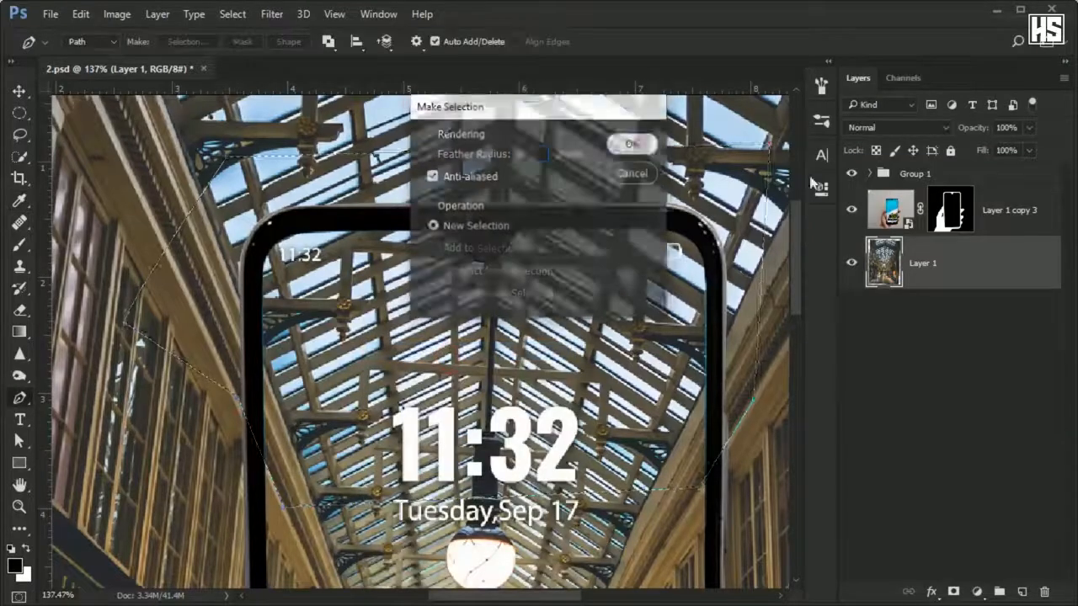
Step: Paint black inside the selection on Layer 1 copy 3's mask to hide the phone's upper frame, and deselect
click(950, 210)
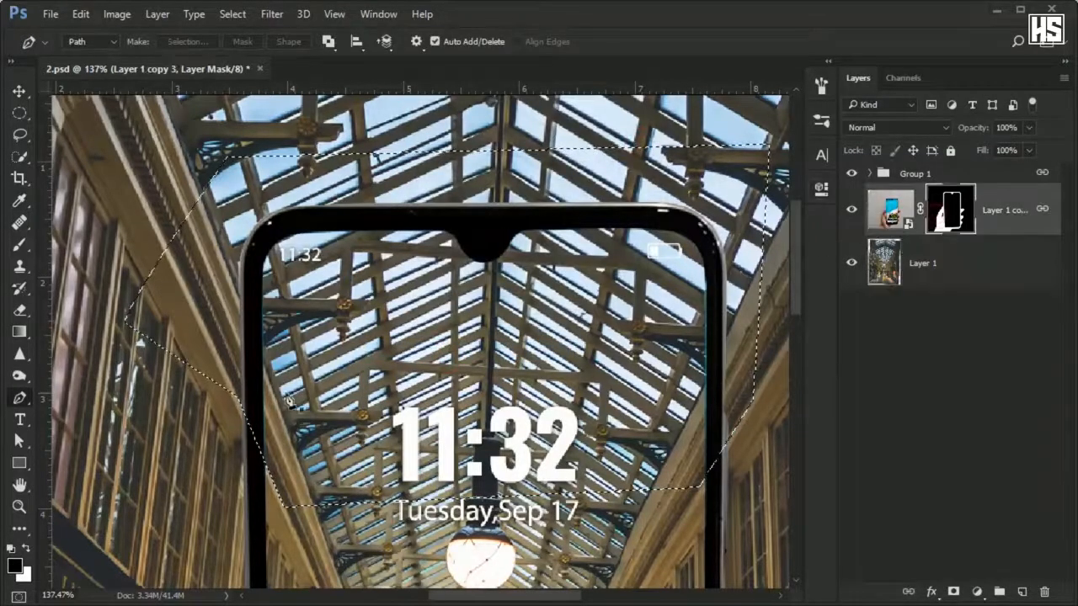
key(b)
mouse_move(241, 365)
mouse_down()
mouse_move(271, 238)
mouse_move(285, 220)
mouse_move(712, 221)
mouse_move(470, 235)
mouse_move(716, 499)
mouse_move(710, 214)
mouse_move(722, 252)
mouse_up()
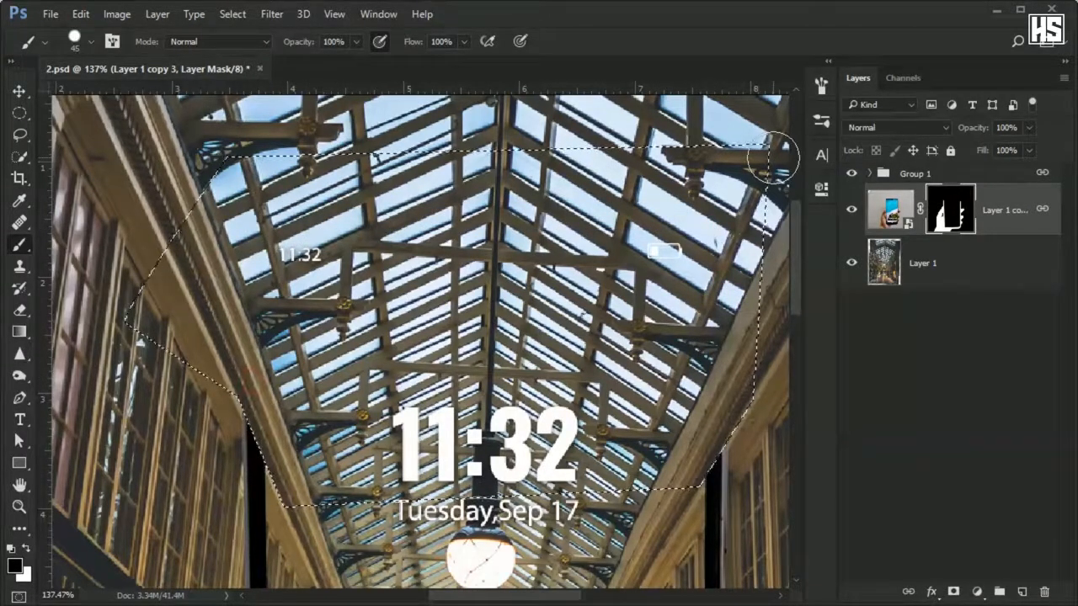
key(ctrl+d)
click(890, 209)
scroll(546, 293, down, 6)
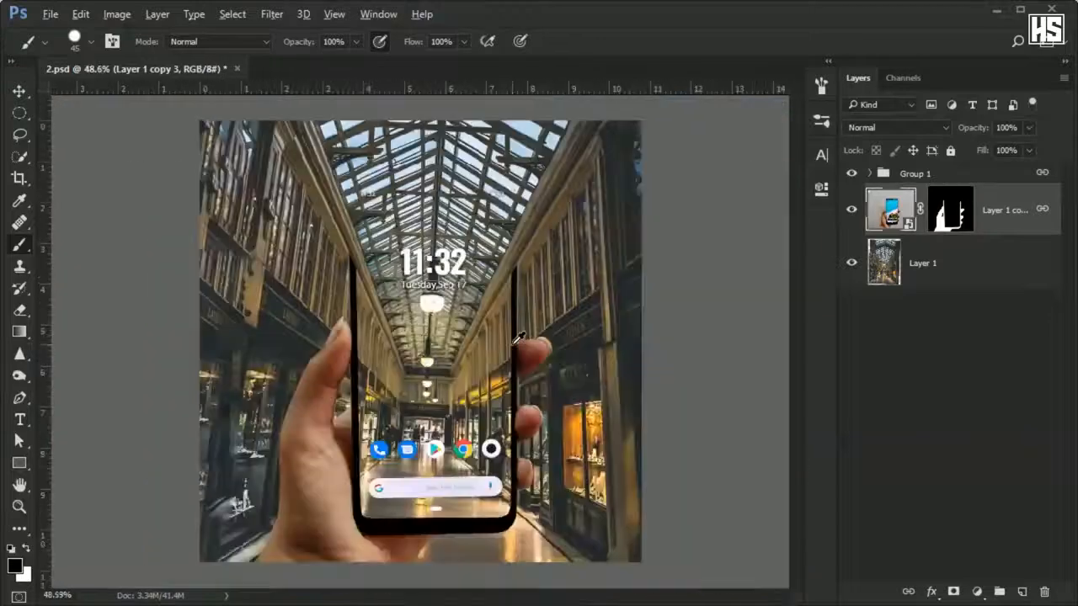
scroll(519, 337, down, 1)
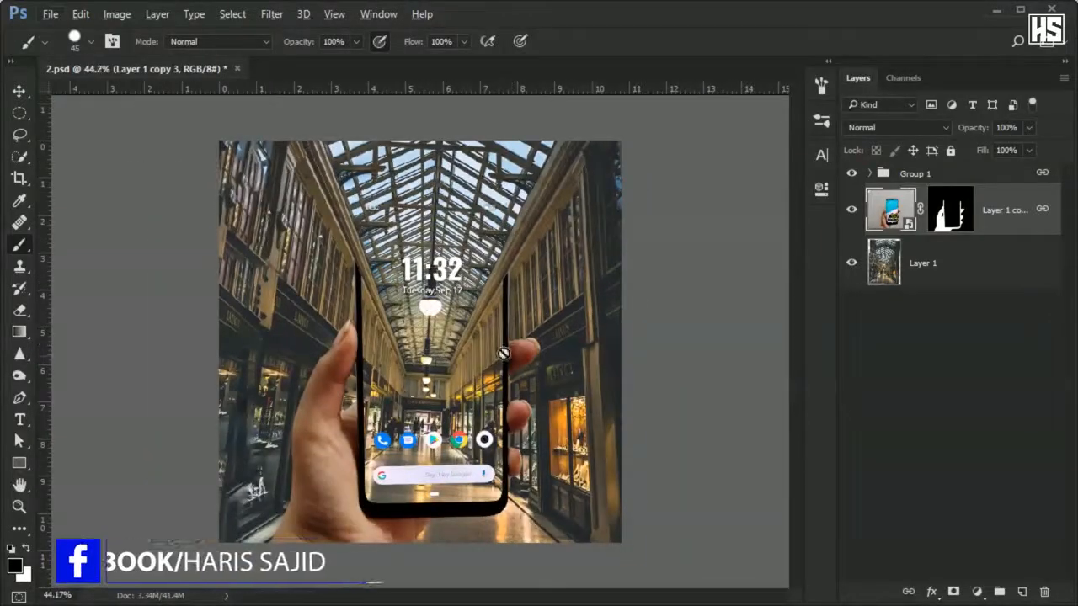
Step: Convert the arcade photo on Layer 1 to a smart object
click(981, 268)
right_click(980, 268)
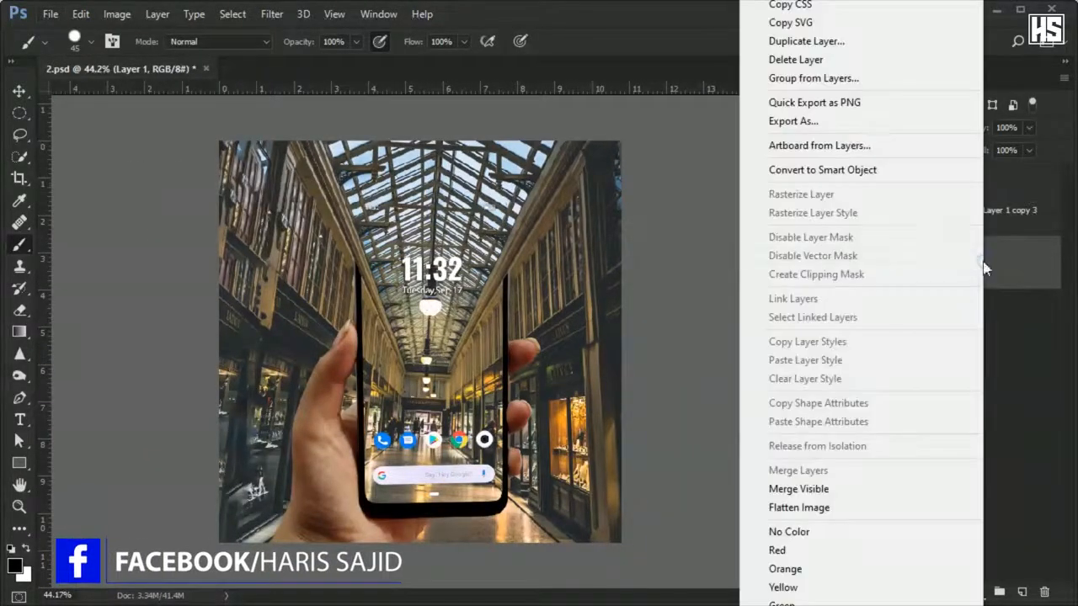
click(876, 174)
Step: Apply the Camera Raw Filter to the arcade photo, slightly raising its contrast
click(271, 15)
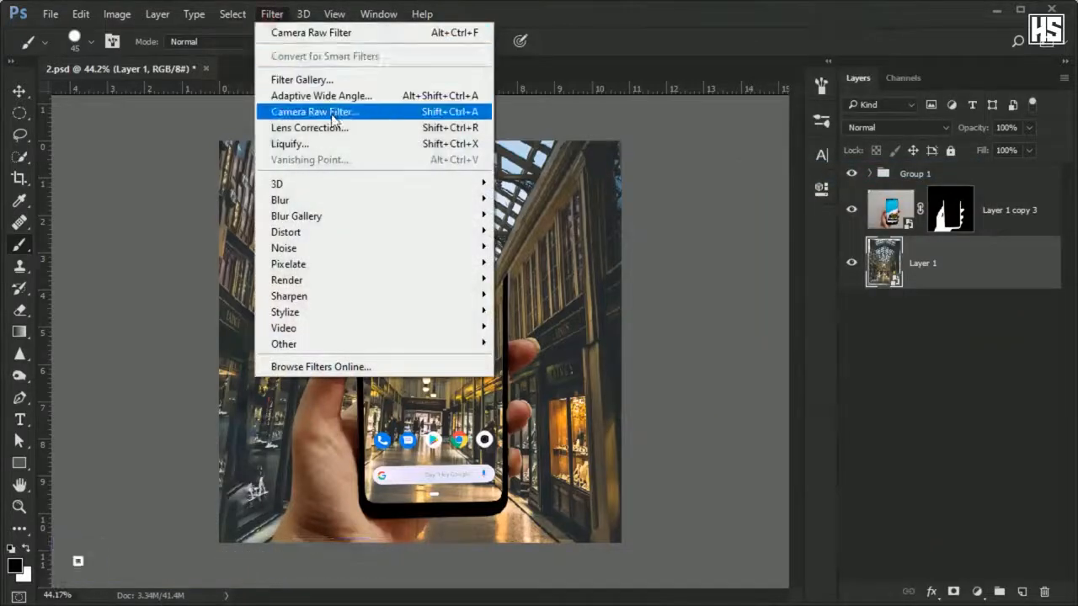
click(297, 109)
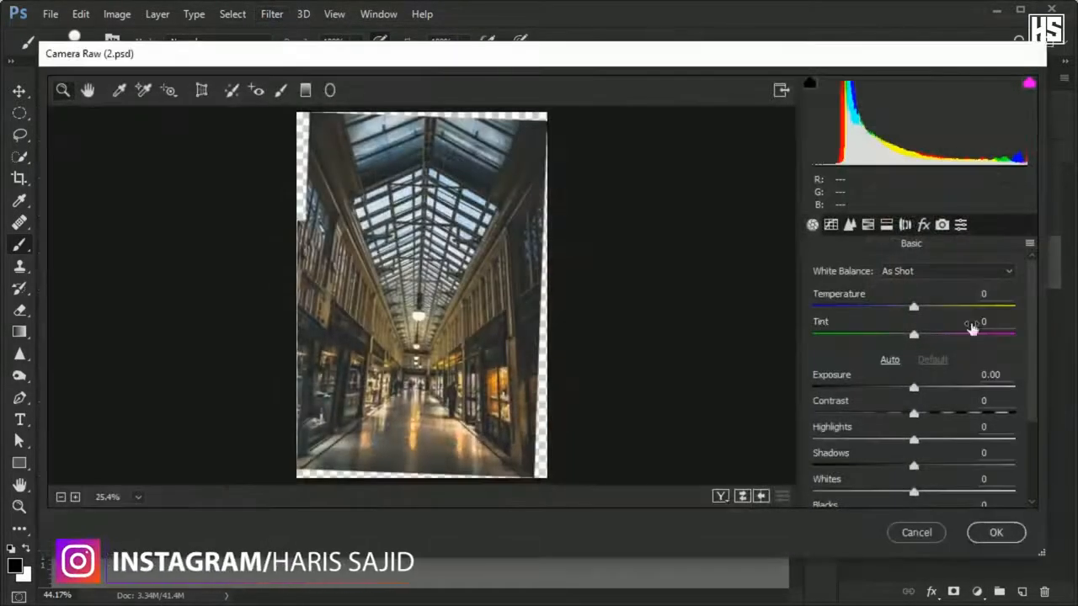
scroll(926, 379, down, 3)
drag(914, 437, 926, 439)
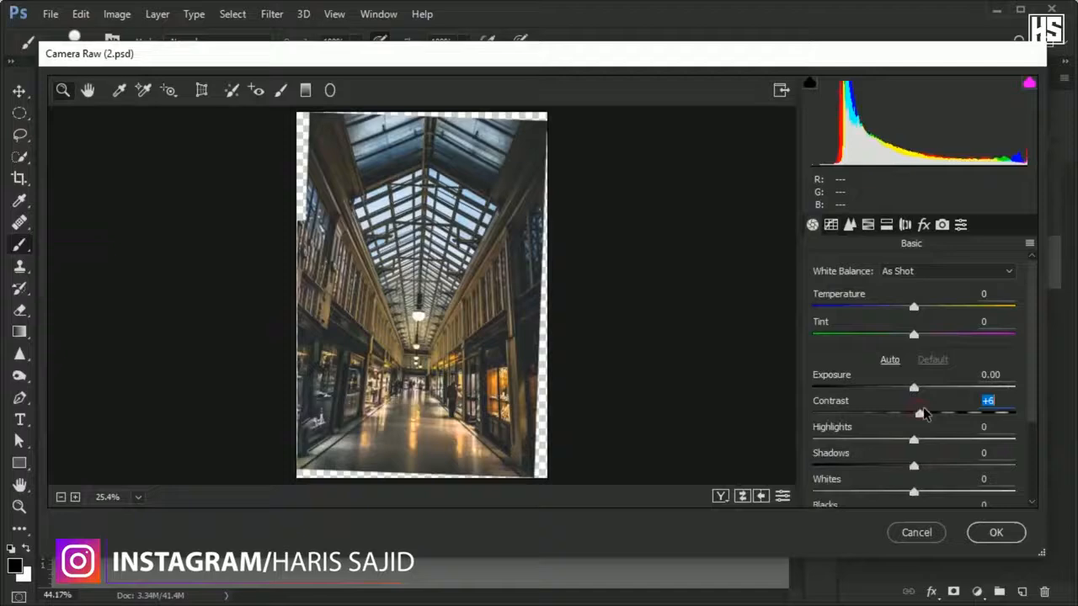
key(ctrl+alt+2)
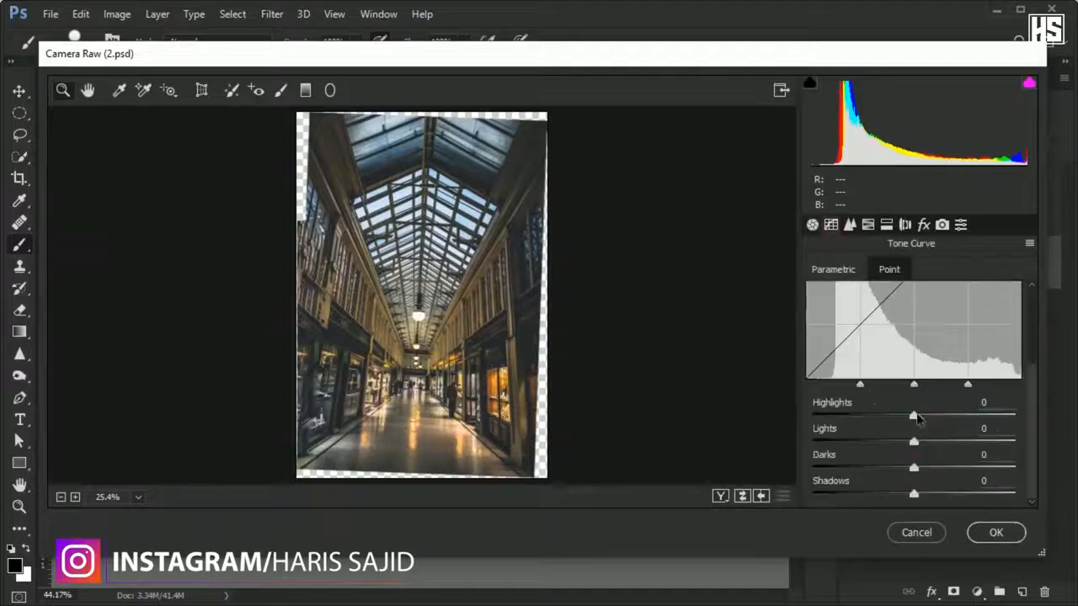
key(ctrl+alt+4)
drag(921, 414, 936, 416)
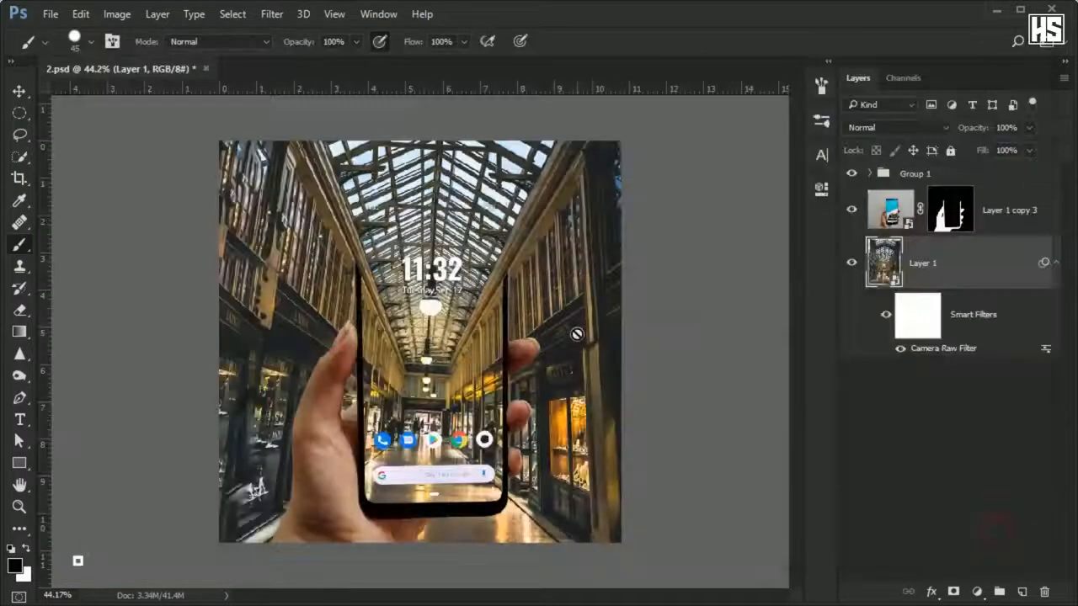
Step: Add a Curves adjustment clipped to Layer 1 copy 3 and lower the hand's Red curve to output 101 at input 113
click(1016, 217)
click(978, 592)
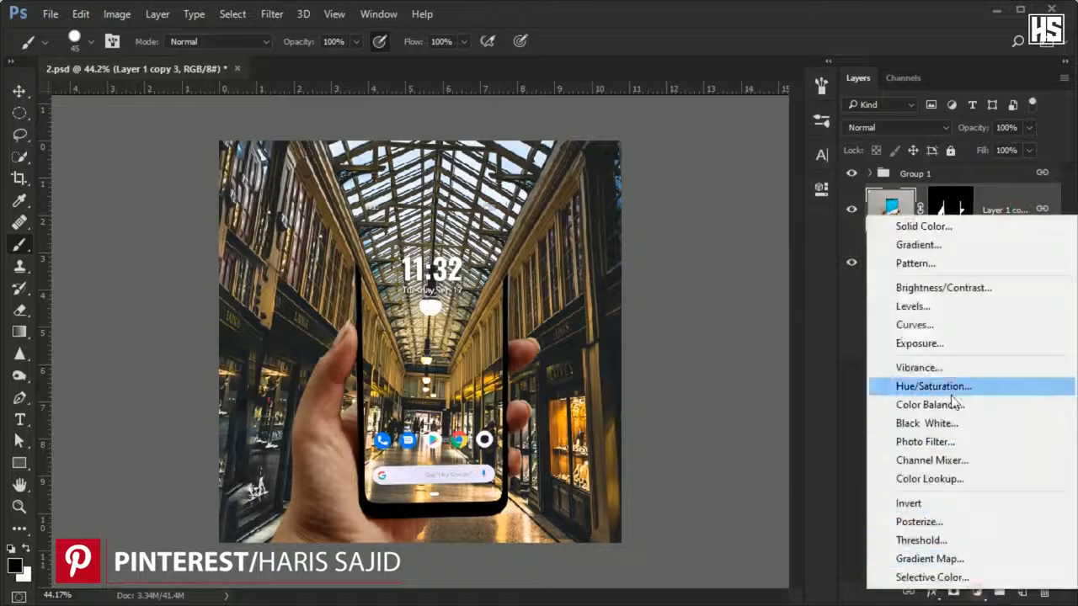
click(931, 320)
click(699, 254)
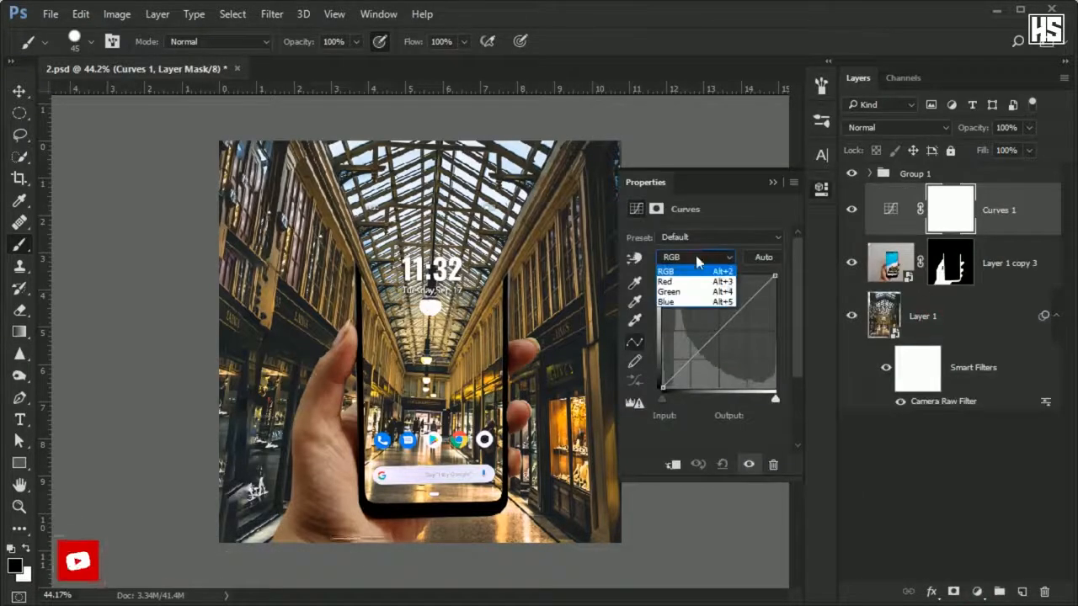
click(686, 282)
click(674, 465)
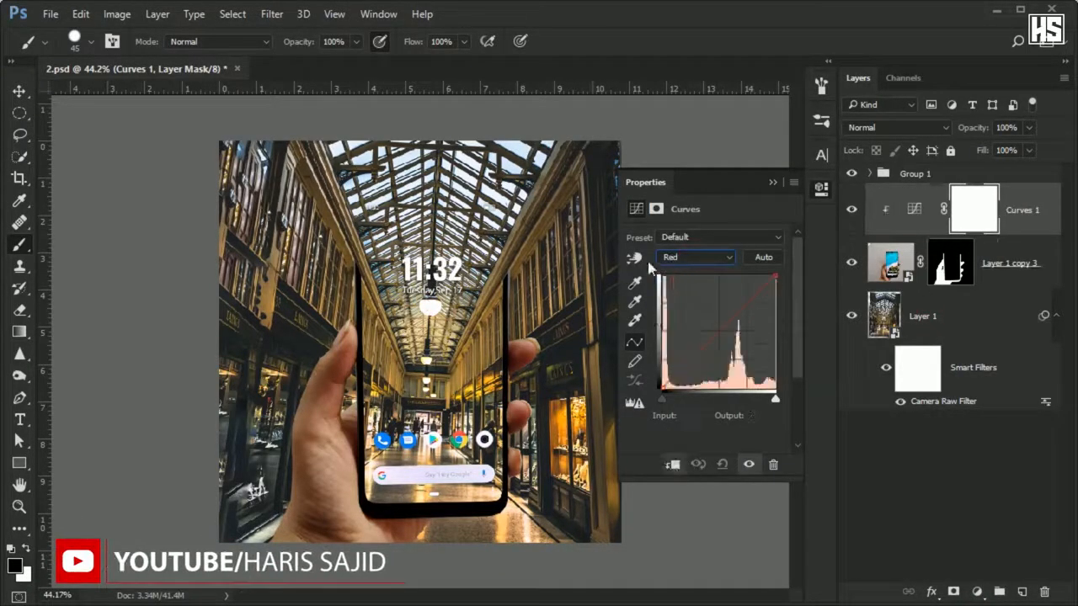
click(634, 258)
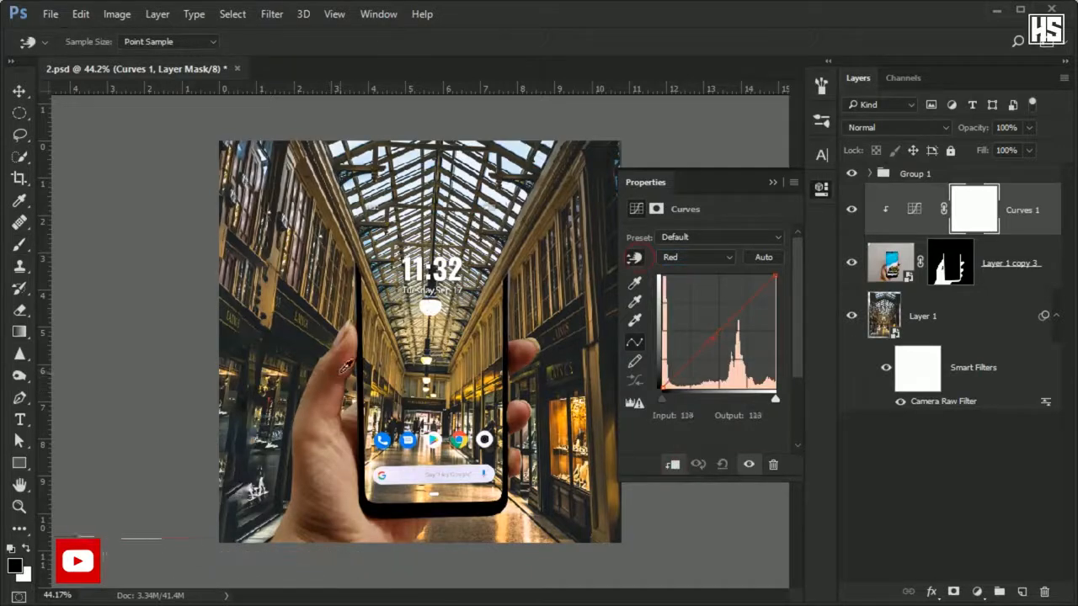
drag(344, 375, 344, 371)
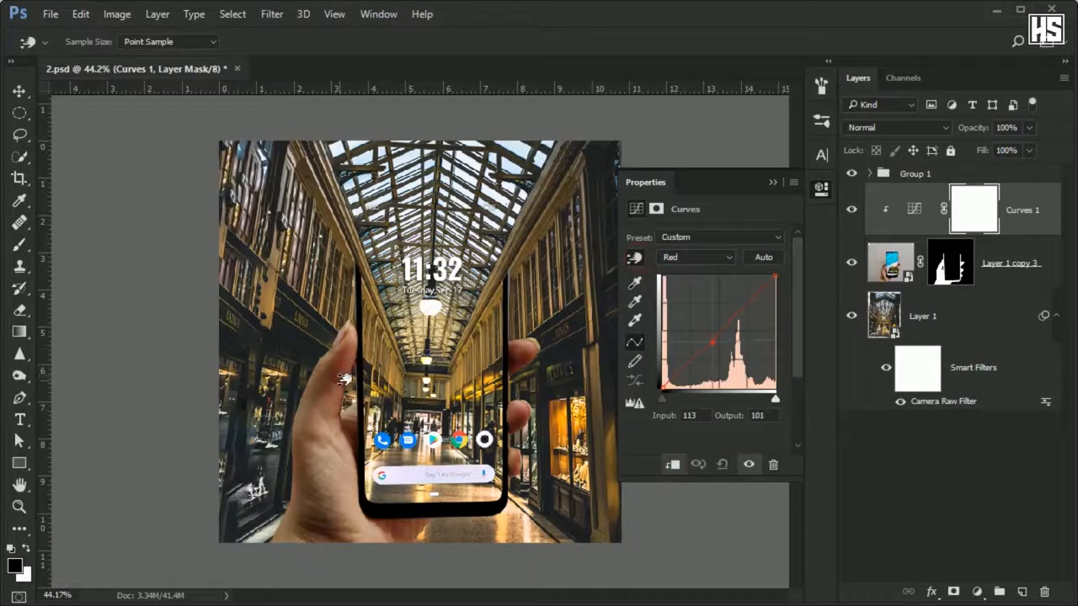
Step: Adjust the hand's Green and Blue curves, and lower the Red curve to output 149 at input 173
click(698, 256)
click(686, 294)
click(705, 256)
click(686, 308)
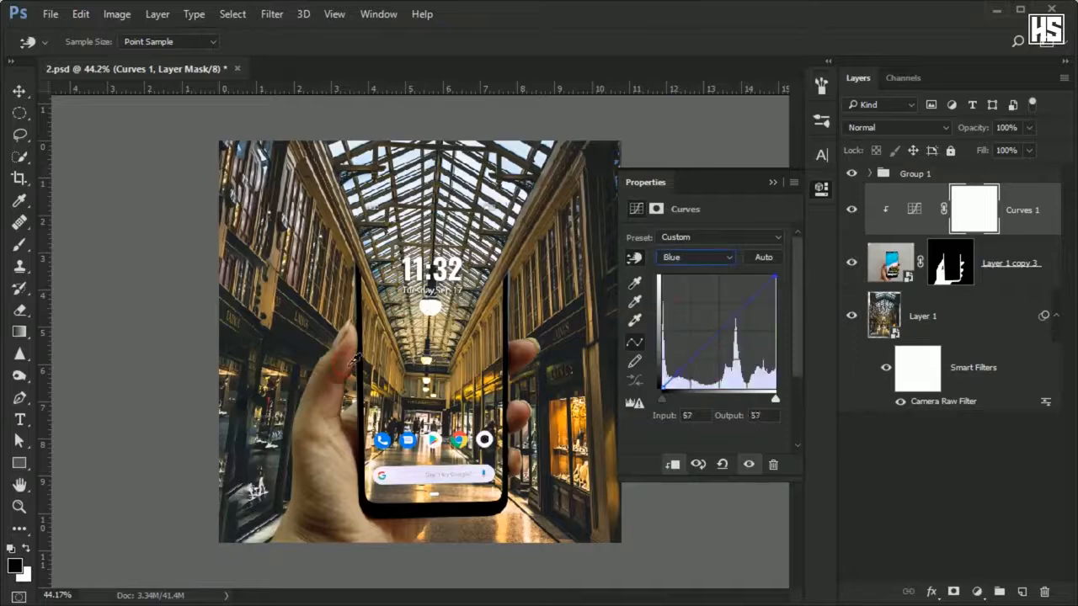
click(699, 257)
click(686, 279)
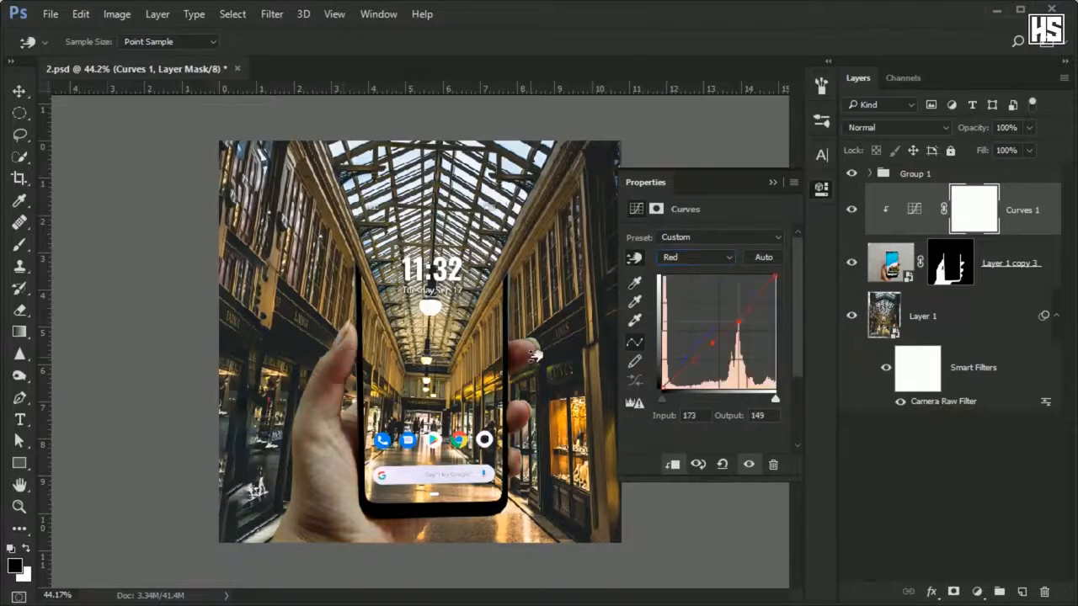
Step: Set the Blue curve to output 56 at input 58, fine-tune the Red curve on the fingers, and close the Curves properties
click(699, 257)
click(686, 308)
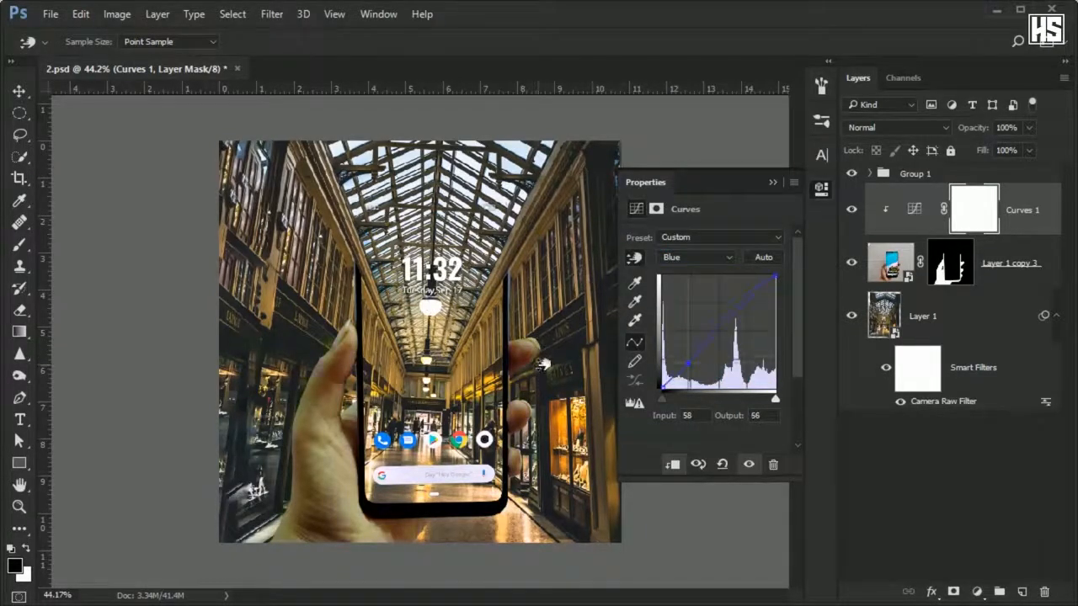
click(699, 256)
click(686, 294)
key(Up)
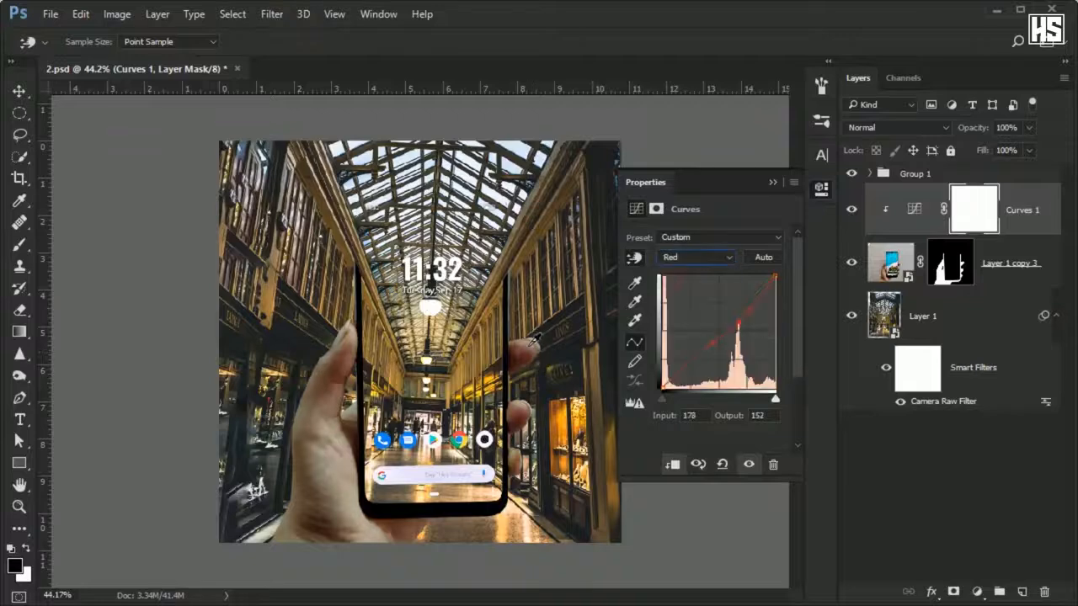
click(772, 183)
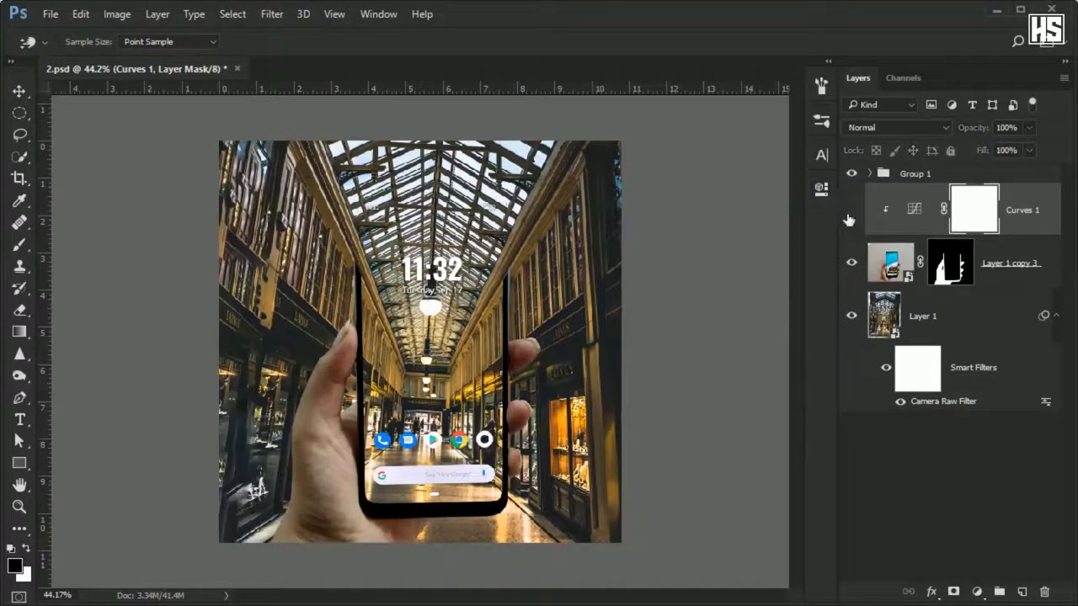